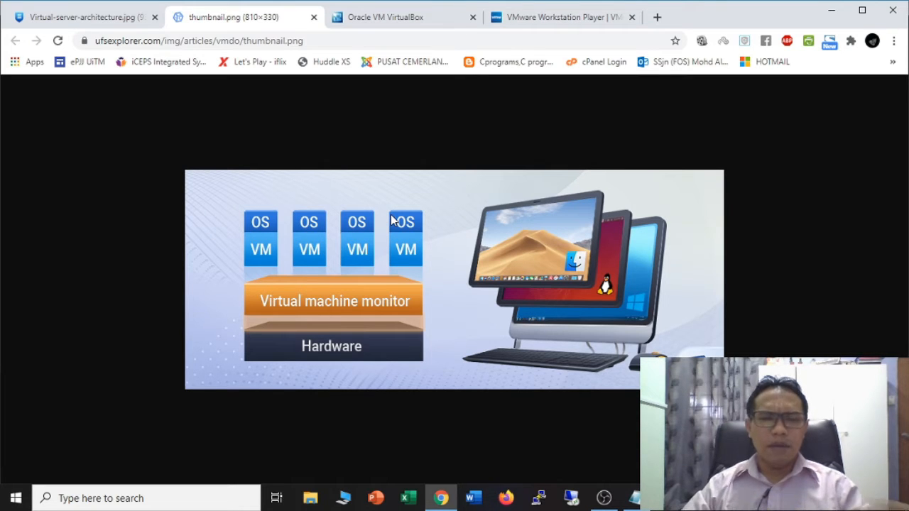
- Compare the VirtualBox and VMware Workstation Player tabs, then view the virtual server architecture diagram
{"action": "left_click", "coordinate": [394, 25]}
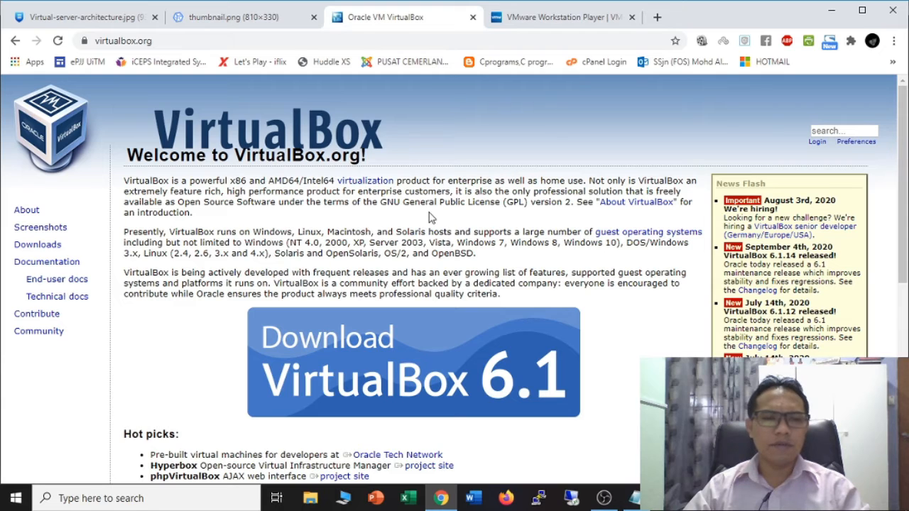
{"action": "left_click", "coordinate": [564, 19]}
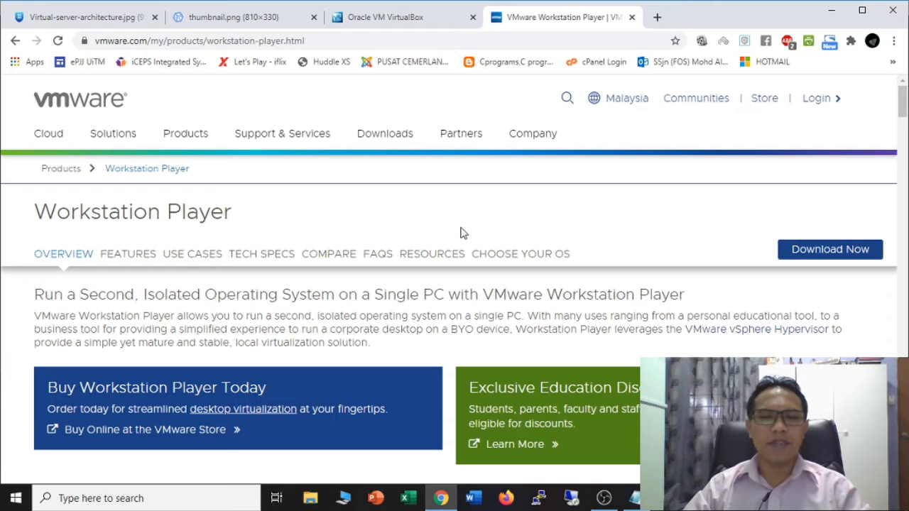
{"action": "left_click", "coordinate": [438, 21]}
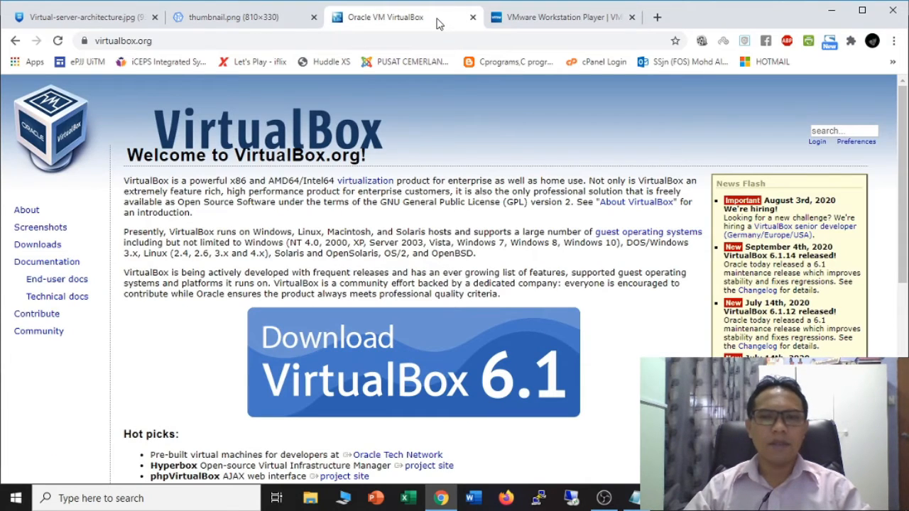
{"action": "left_click", "coordinate": [553, 20]}
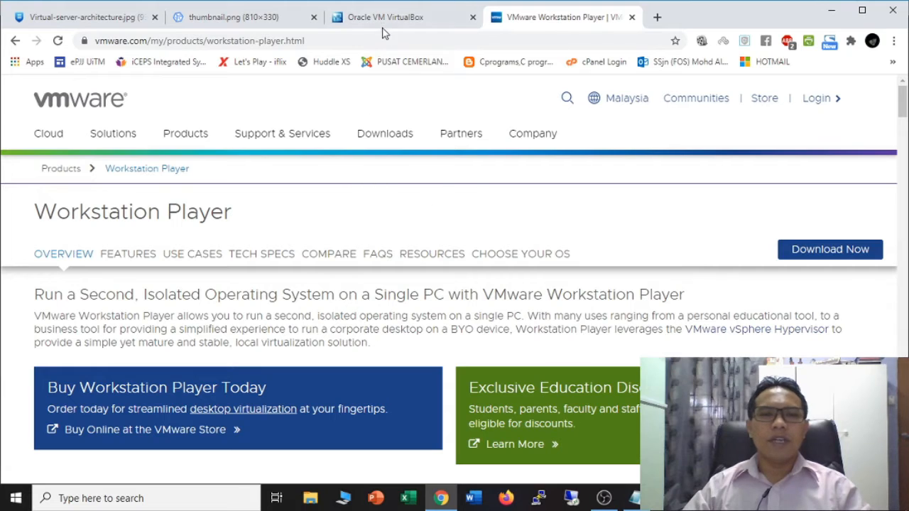
{"action": "left_click", "coordinate": [86, 25]}
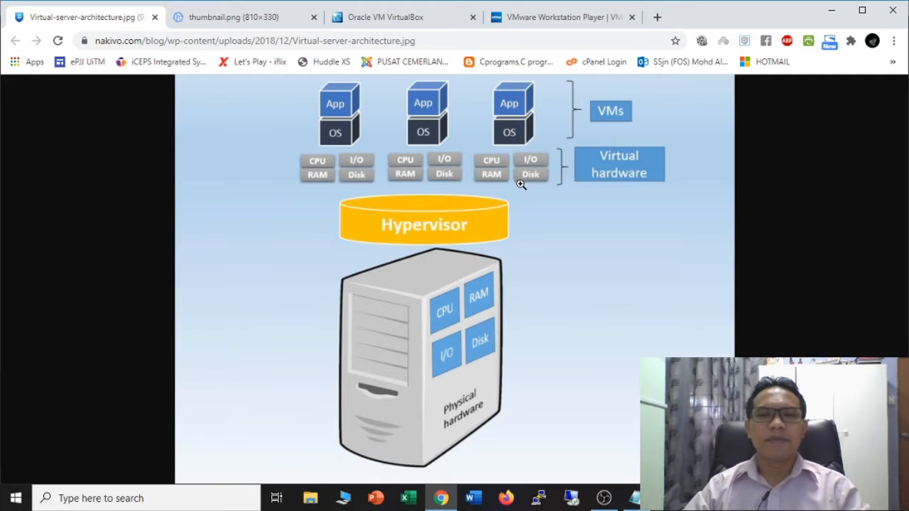
- Search Google for 'hyperv' in a new tab
{"action": "left_click", "coordinate": [656, 17]}
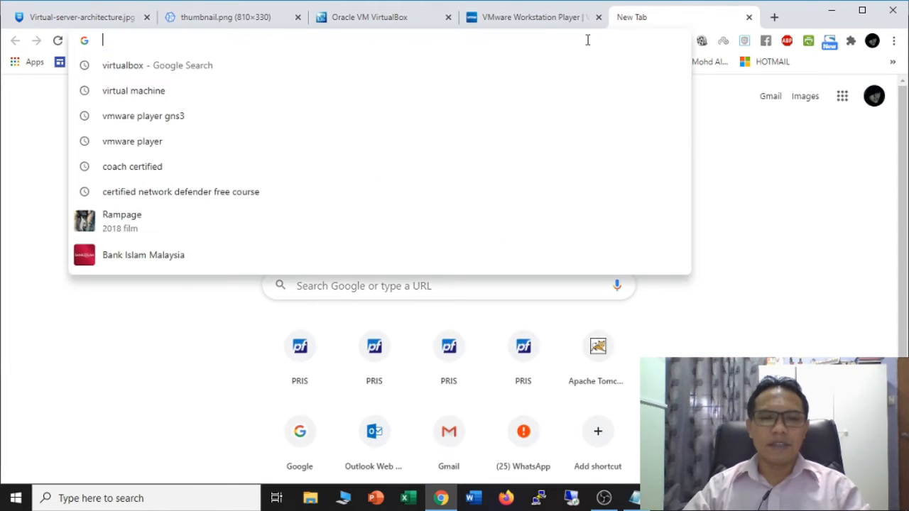
{"action": "type", "text": "hyo"}
{"action": "key", "text": "BackSpace"}
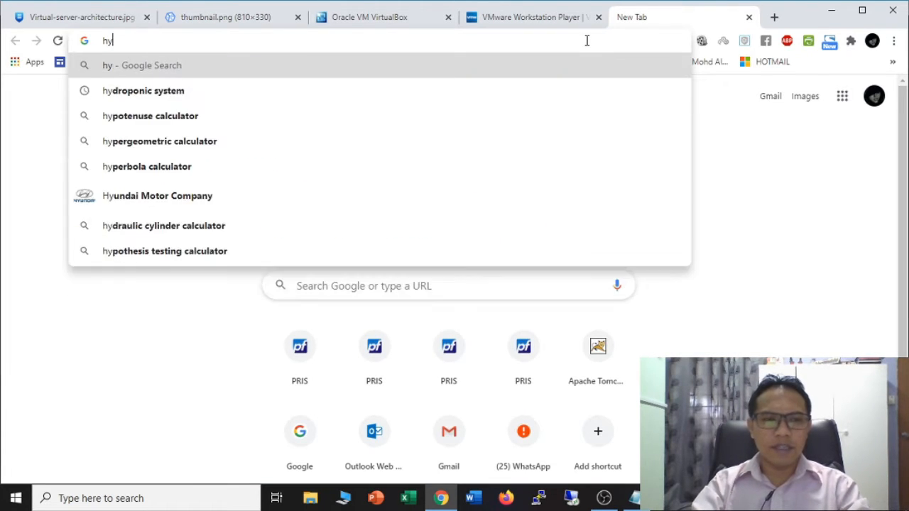
{"action": "type", "text": "perv"}
{"action": "key", "text": "Return"}
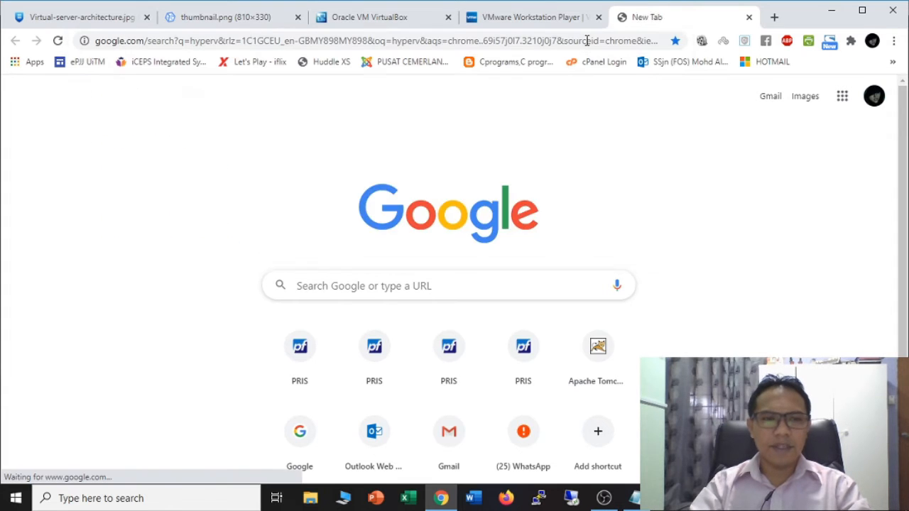
- Preview the Hyper-V Virtual Switch Configuration Guide image result, then minimize Chrome to the desktop
{"action": "left_click", "coordinate": [187, 140]}
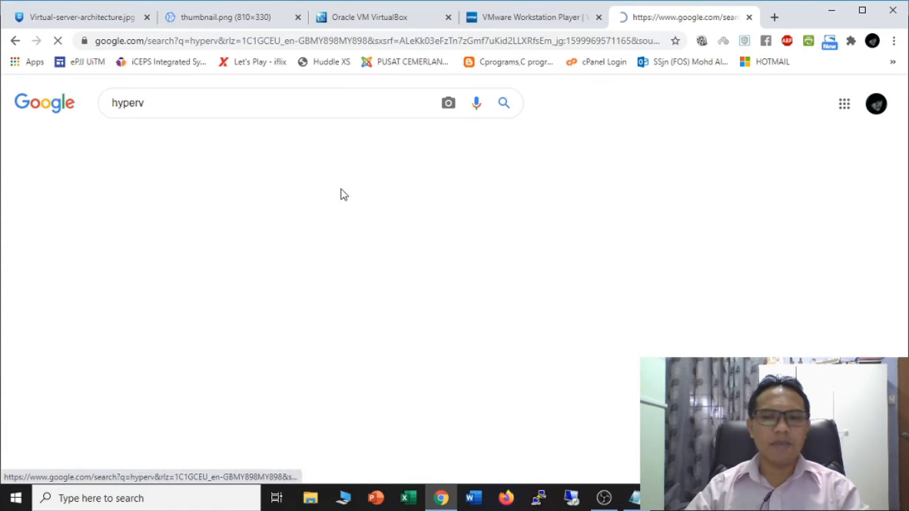
{"action": "scroll", "coordinate": [268, 310], "scroll_direction": "down", "scroll_amount": 3}
{"action": "left_click", "coordinate": [125, 135]}
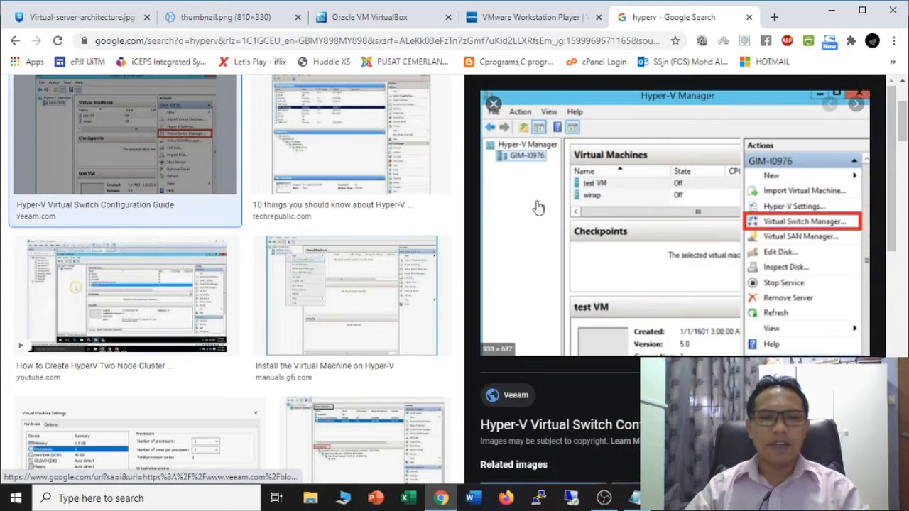
{"action": "left_click", "coordinate": [831, 10]}
{"action": "left_click", "coordinate": [828, 9]}
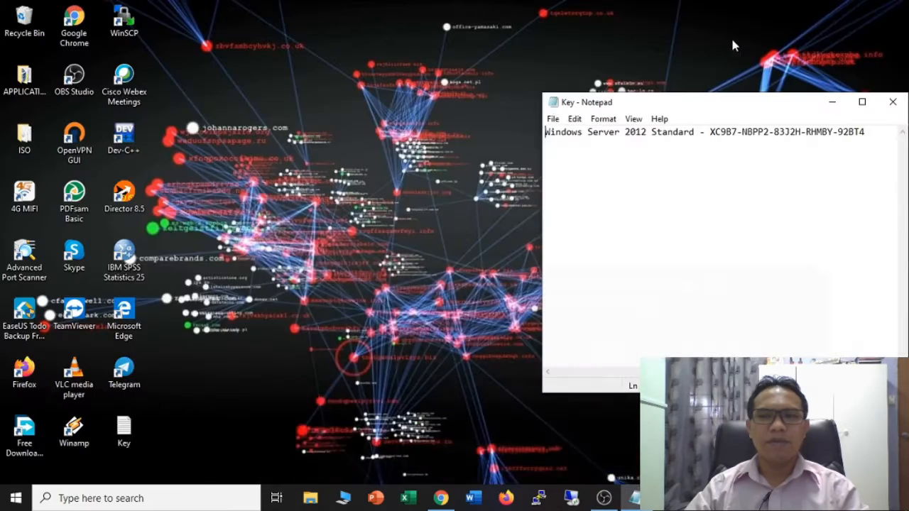
- Go to Apps & features in Windows Settings and open Programs and Features
{"action": "left_click", "coordinate": [16, 497]}
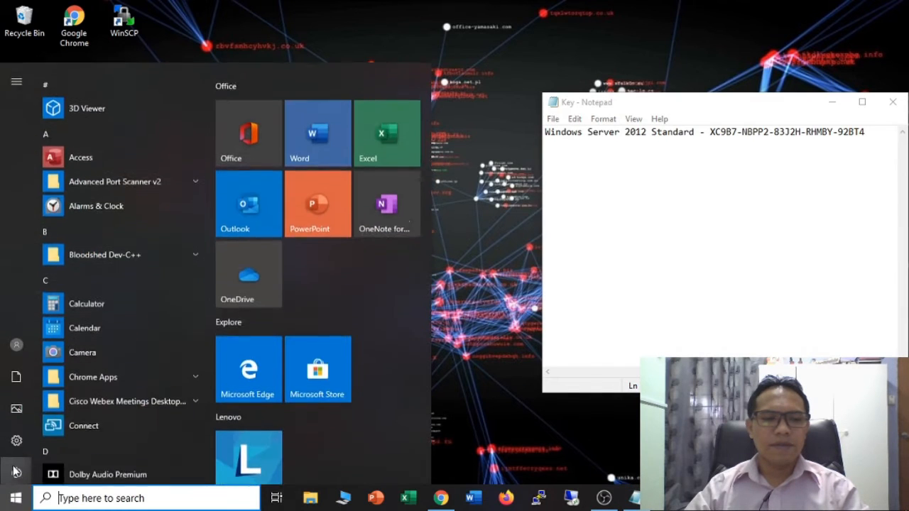
{"action": "mouse_move", "coordinate": [10, 437]}
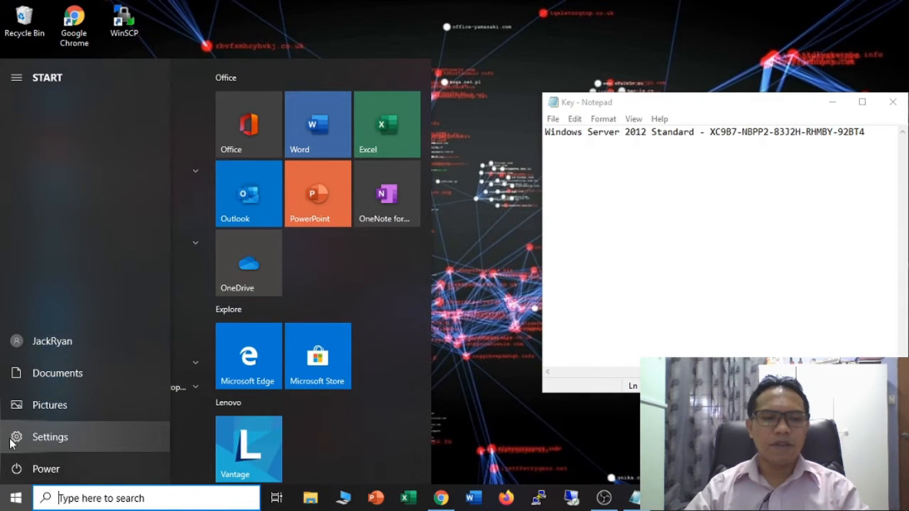
{"action": "left_click", "coordinate": [11, 438]}
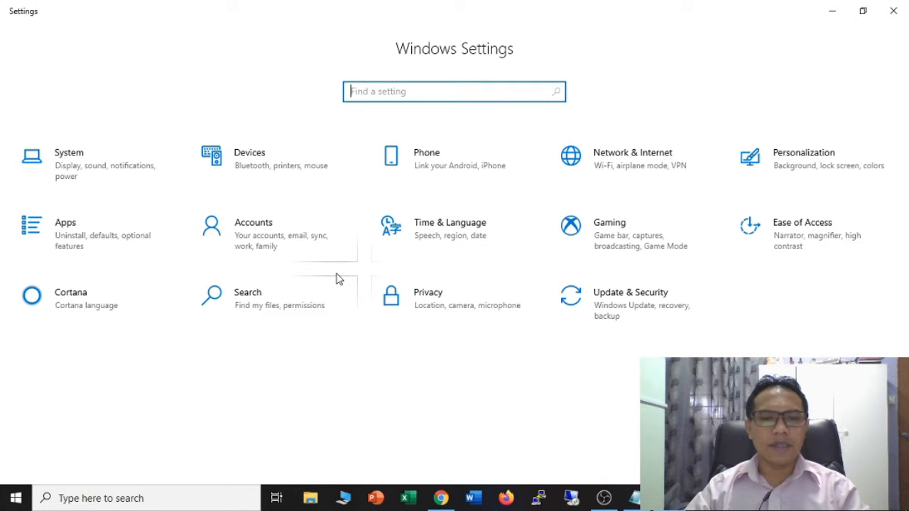
{"action": "left_click", "coordinate": [106, 227]}
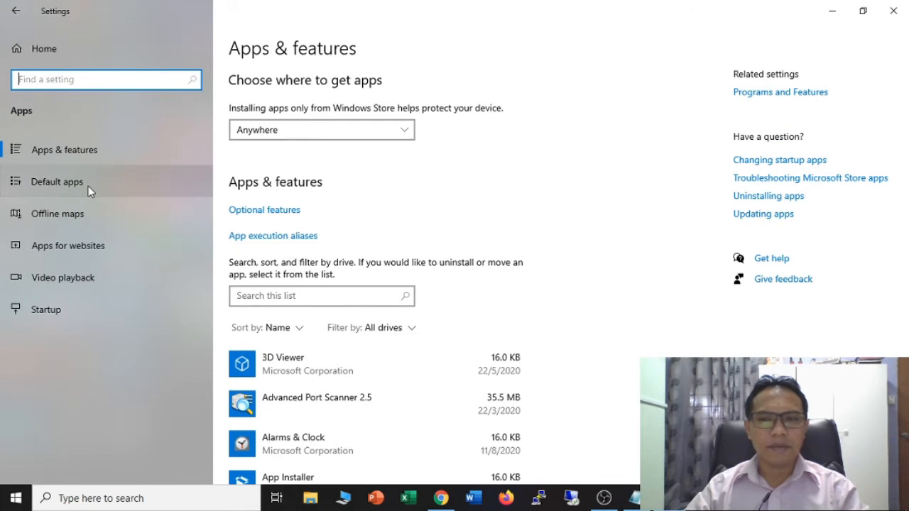
{"action": "left_click", "coordinate": [782, 103]}
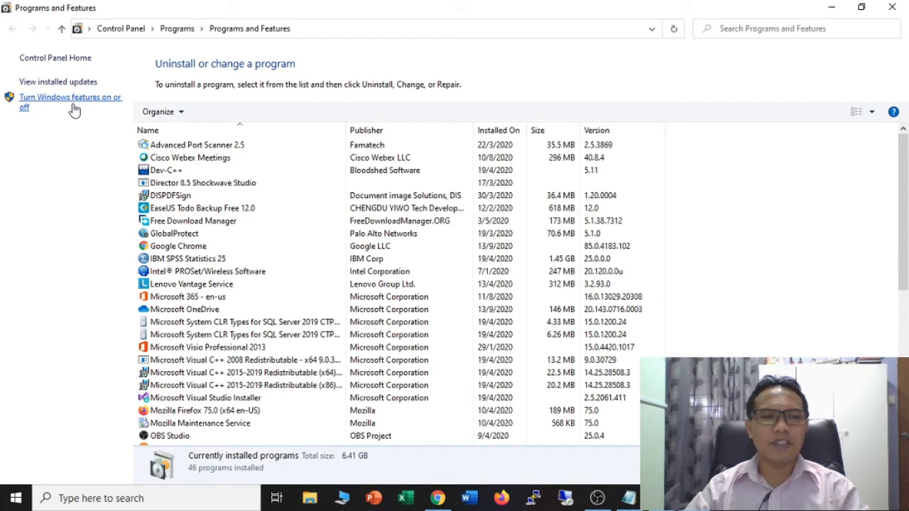
{"action": "left_click", "coordinate": [75, 110]}
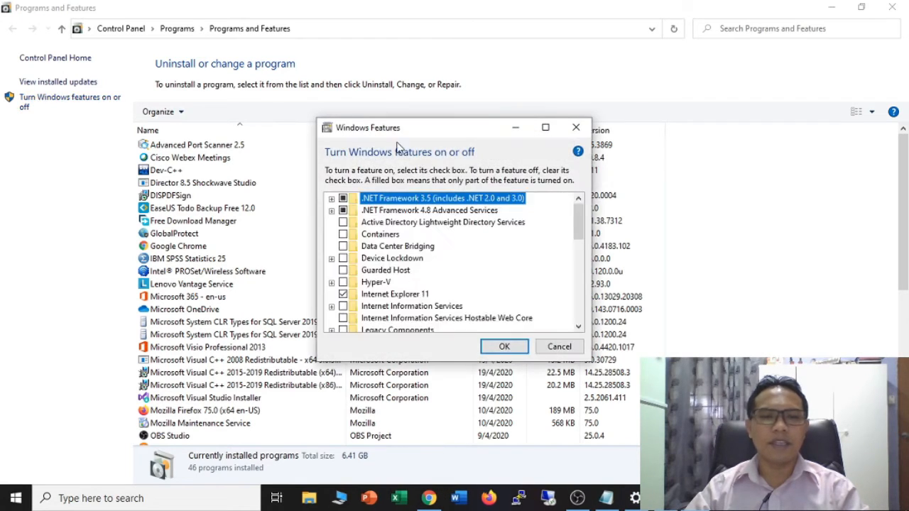
{"action": "left_click_drag", "start_coordinate": [431, 91], "coordinate": [429, 40]}
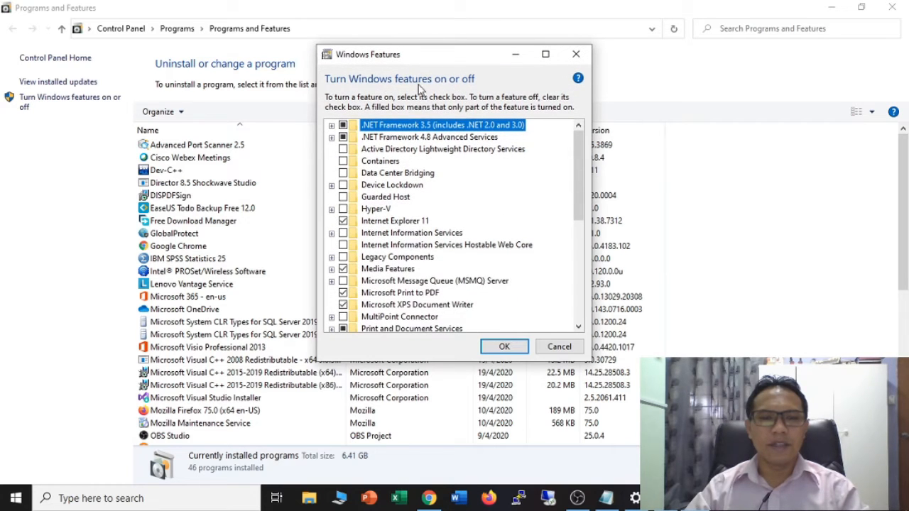
{"action": "left_click", "coordinate": [342, 209]}
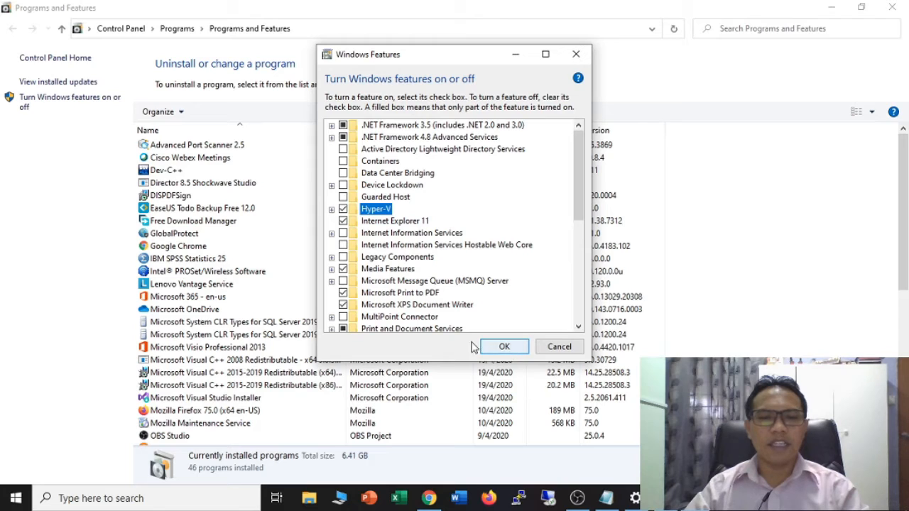
{"action": "left_click", "coordinate": [551, 349]}
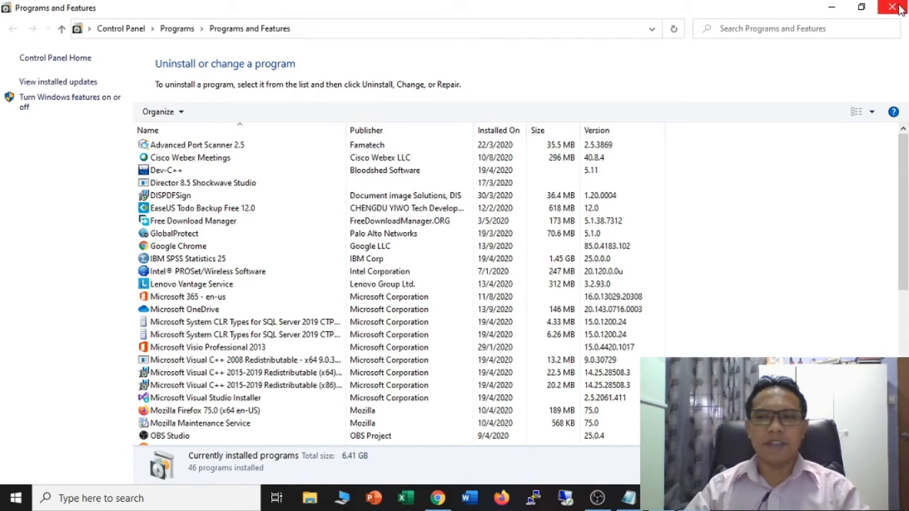
- Return to Chrome's VirtualBox.org tab, then open File Explorer with Win+E
{"action": "left_click", "coordinate": [426, 498]}
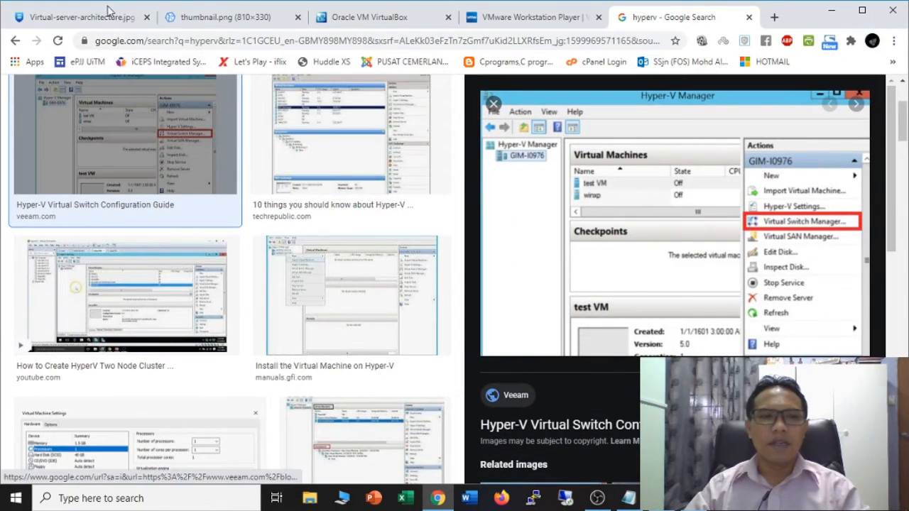
{"action": "left_click", "coordinate": [77, 18]}
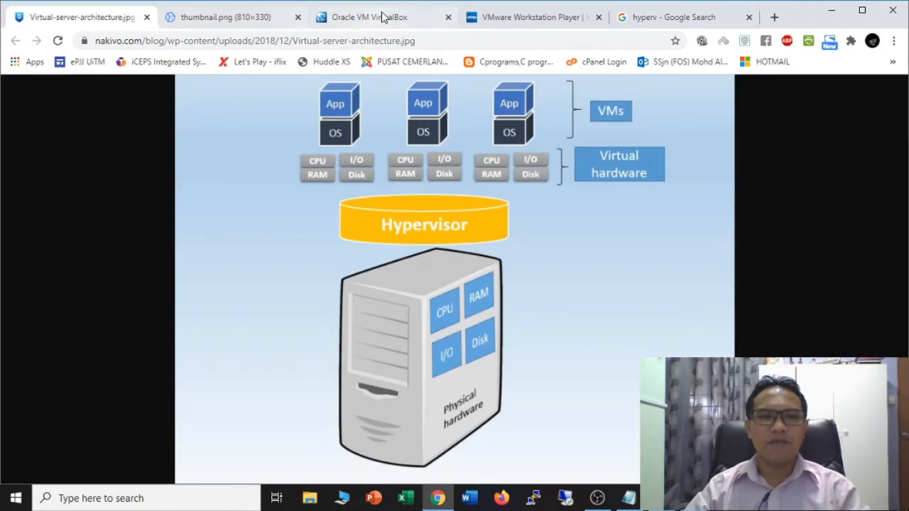
{"action": "left_click", "coordinate": [350, 18]}
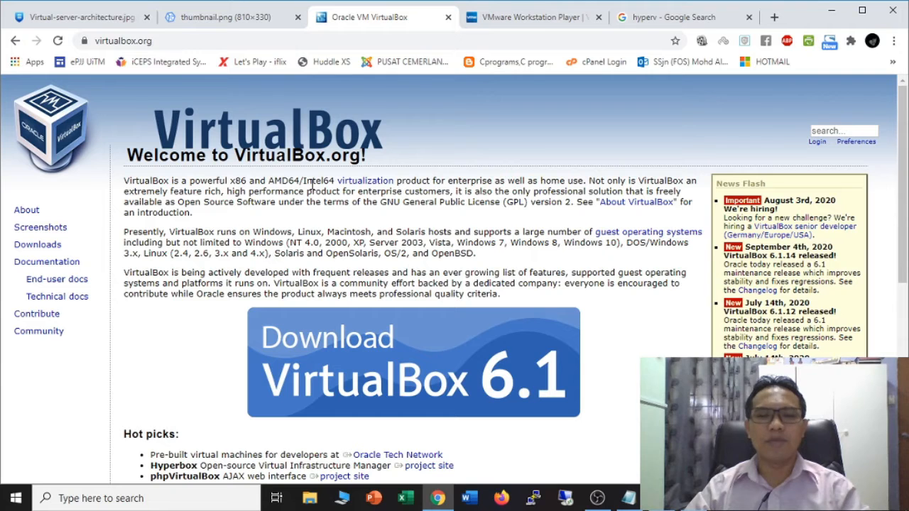
{"action": "key", "text": "super+e"}
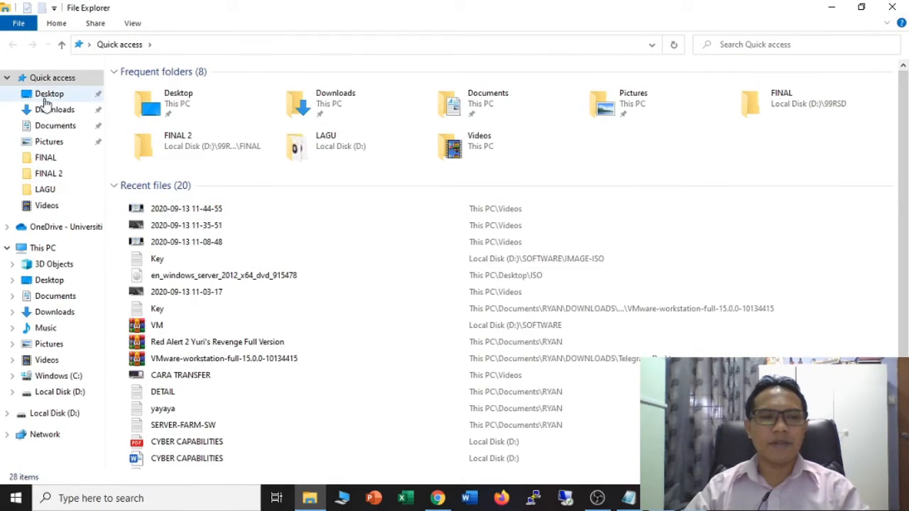
- Run the downloaded VirtualBox installer from the Downloads folder
{"action": "left_click", "coordinate": [47, 97]}
{"action": "left_click", "coordinate": [44, 110]}
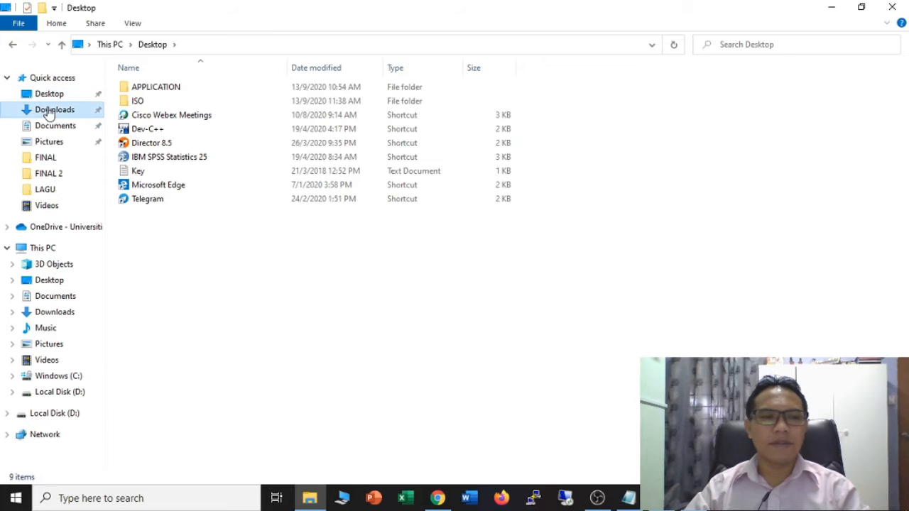
{"action": "left_click", "coordinate": [174, 154]}
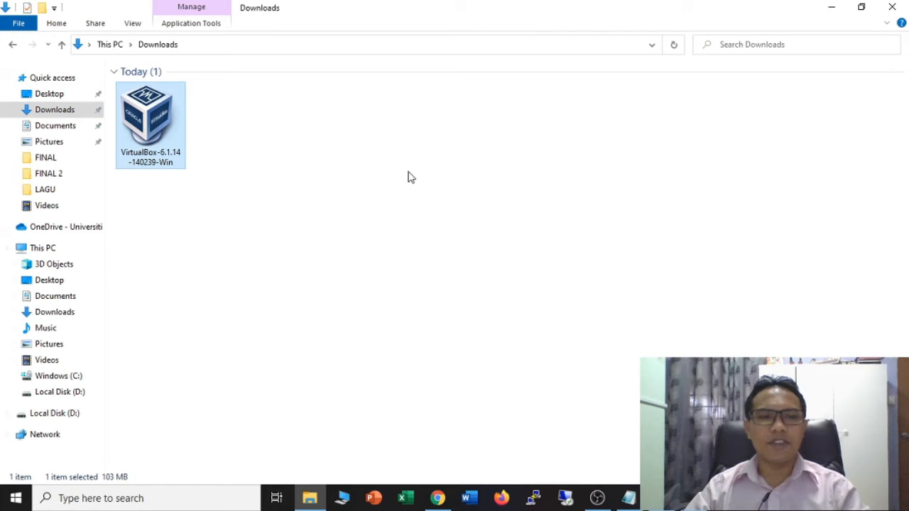
{"action": "double_click", "coordinate": [154, 141]}
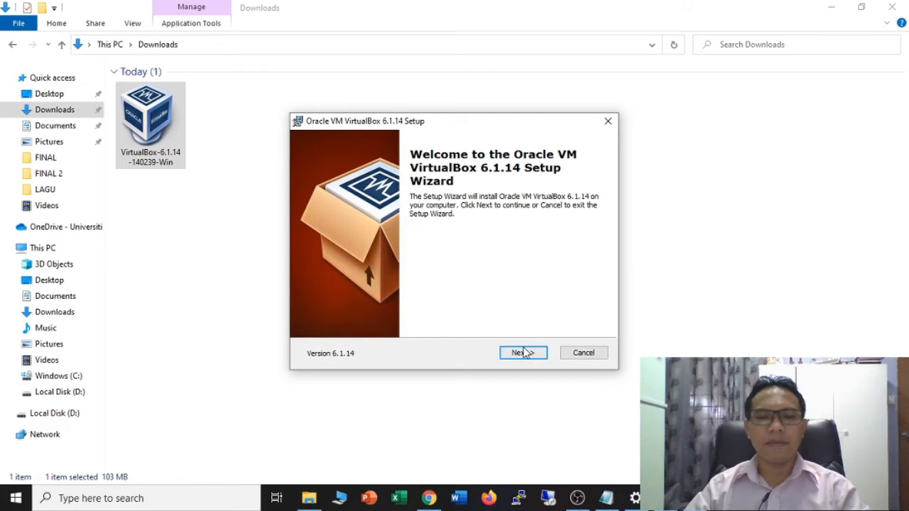
- Install VirtualBox 6.1.14 with default features, accepting the networking warning and UAC prompt, then launch it
{"action": "left_click", "coordinate": [522, 353]}
{"action": "left_click", "coordinate": [523, 353]}
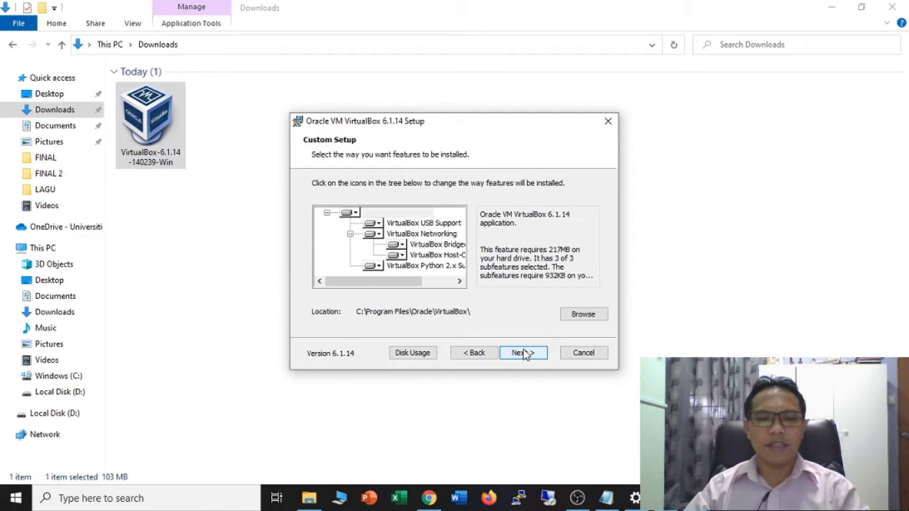
{"action": "left_click", "coordinate": [523, 353]}
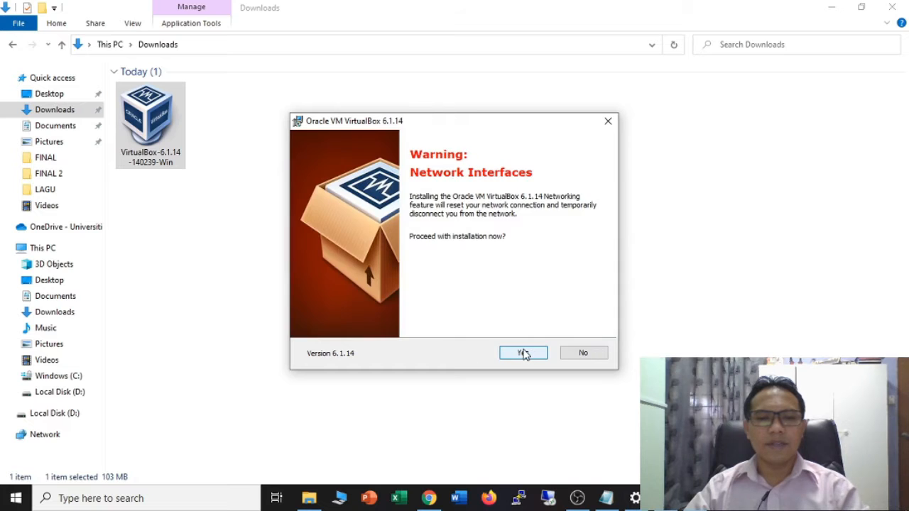
{"action": "left_click", "coordinate": [524, 354]}
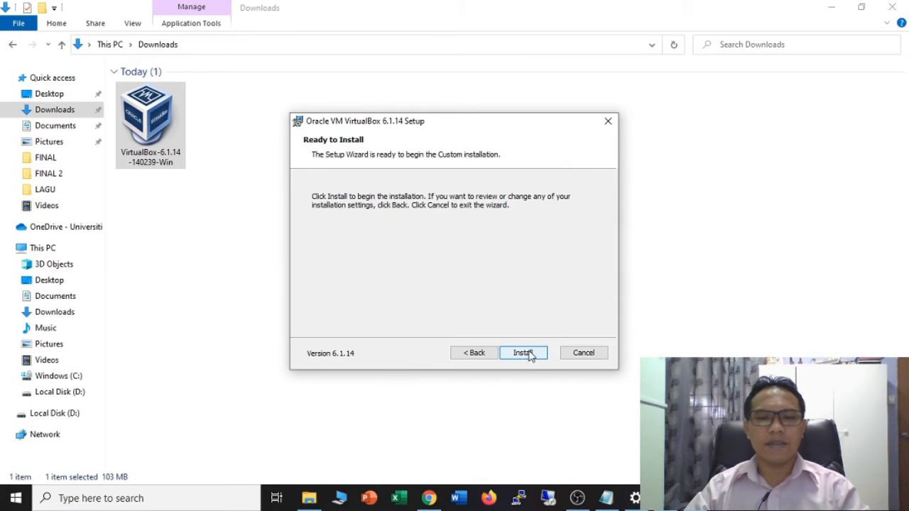
{"action": "left_click", "coordinate": [523, 353]}
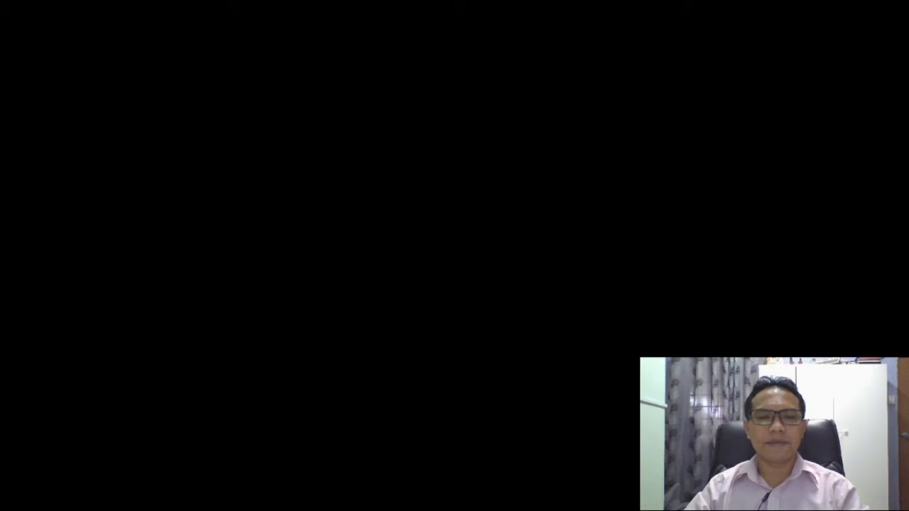
{"action": "left_click", "coordinate": [388, 337]}
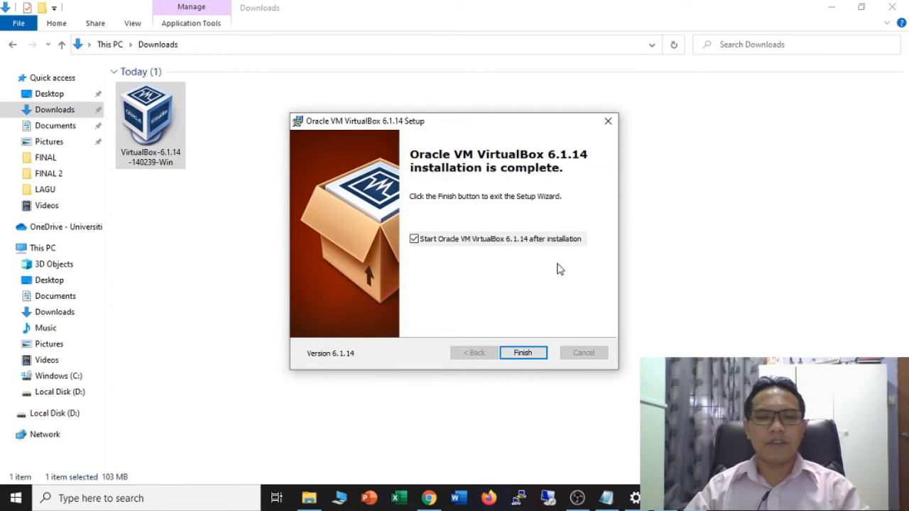
{"action": "left_click", "coordinate": [523, 353]}
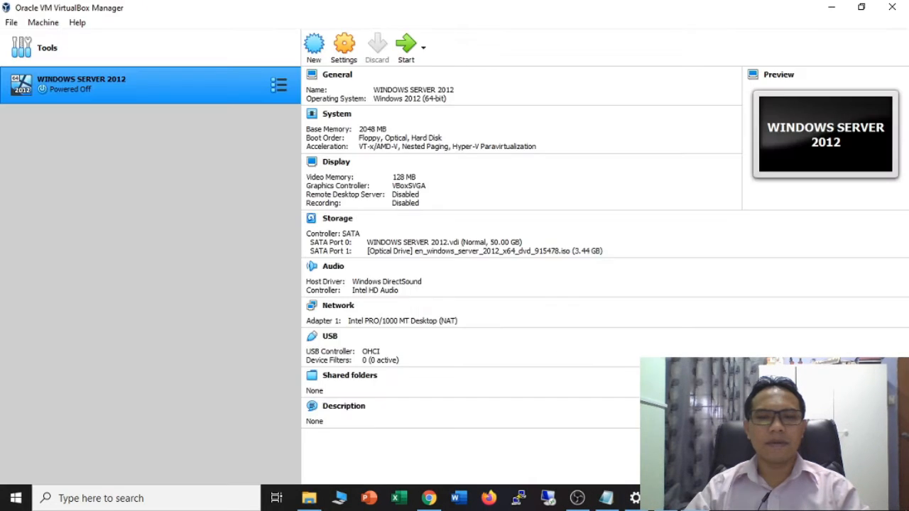
- Remove the WINDOWS SERVER 2012 machine with all its files and start a new machine
{"action": "right_click", "coordinate": [103, 87]}
{"action": "left_click", "coordinate": [39, 146]}
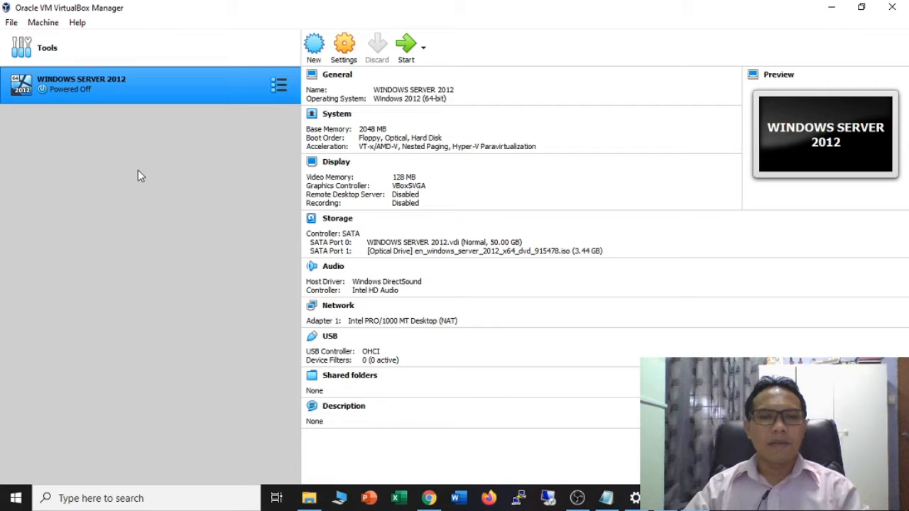
{"action": "right_click", "coordinate": [161, 86]}
{"action": "left_click", "coordinate": [193, 148]}
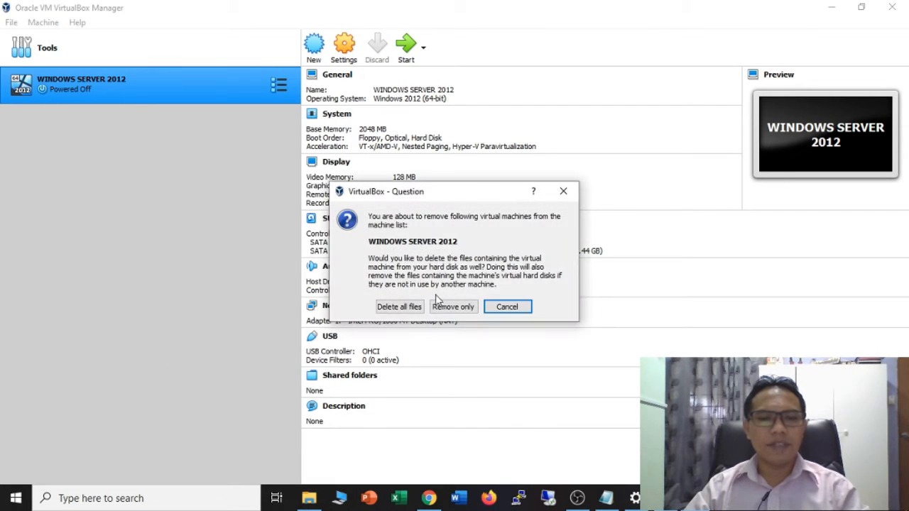
{"action": "left_click", "coordinate": [400, 306]}
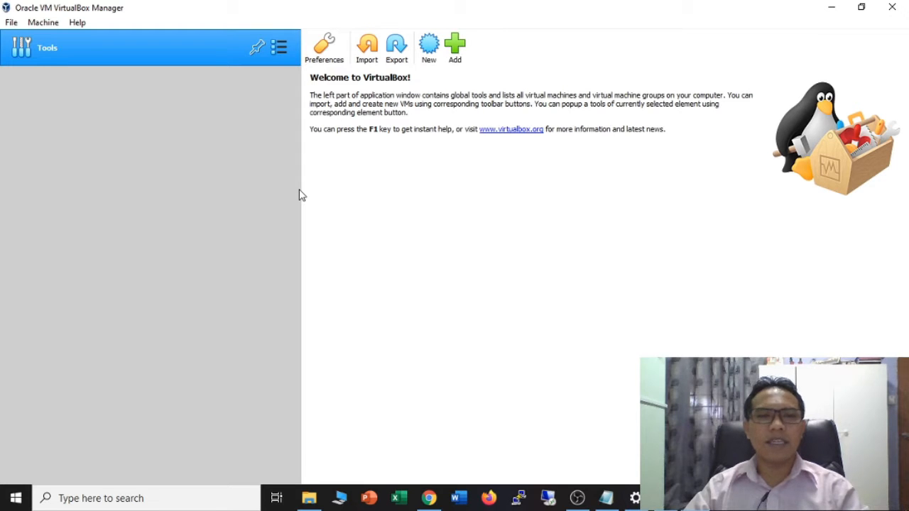
{"action": "left_click", "coordinate": [428, 45]}
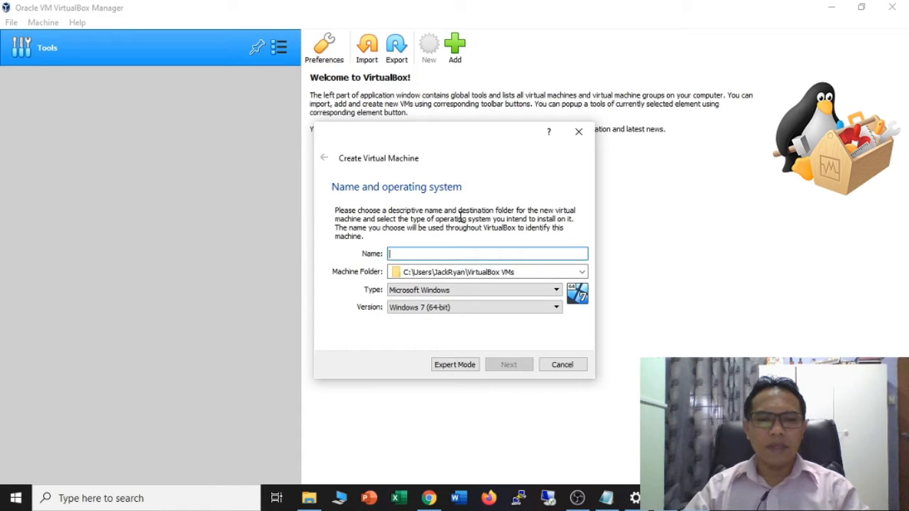
- Name the new machine 'WINDOWS SERVER 2019' with version Windows 2019 (64-bit) and continue
{"action": "type", "text": "u"}
{"action": "key", "text": "BackSpace"}
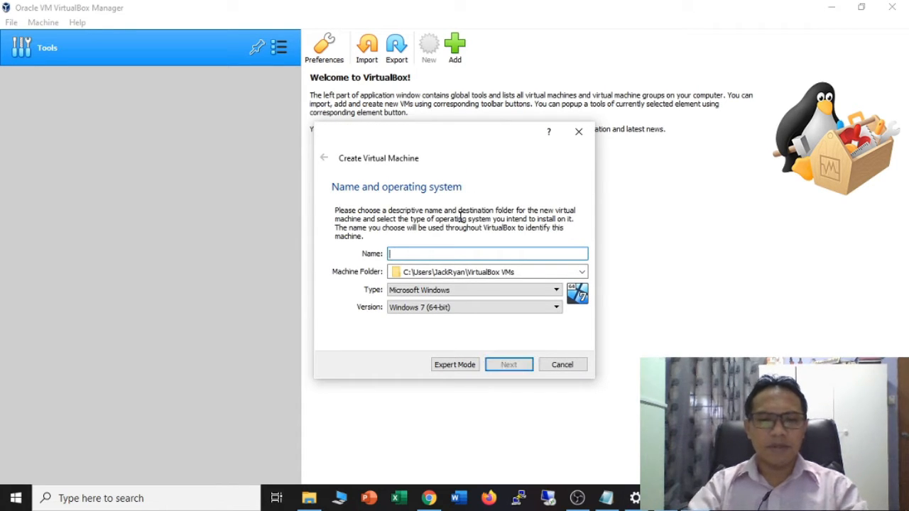
{"action": "type", "text": "WINDOWS"}
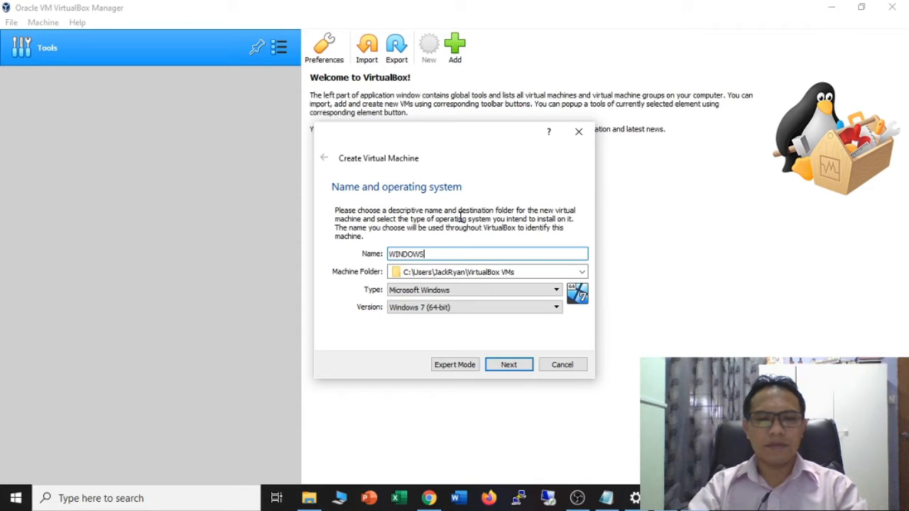
{"action": "type", "text": " SERVER 2019"}
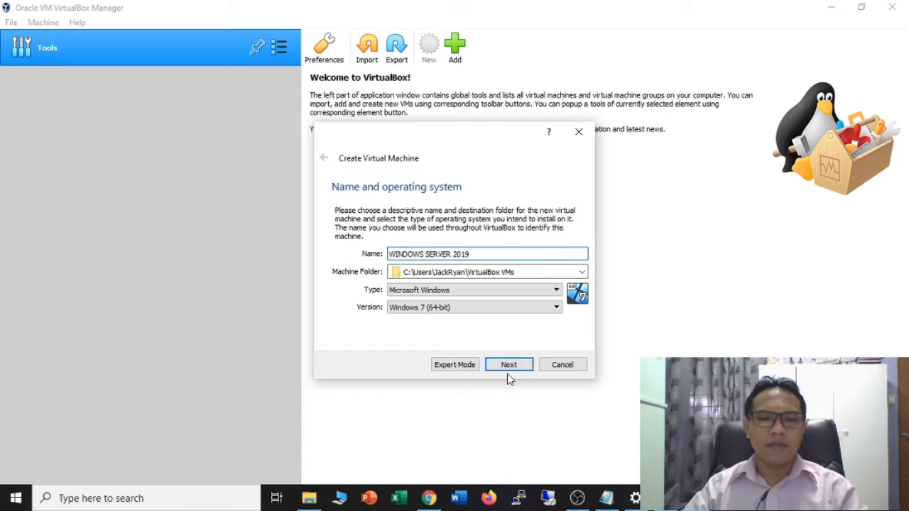
{"action": "left_click", "coordinate": [521, 307]}
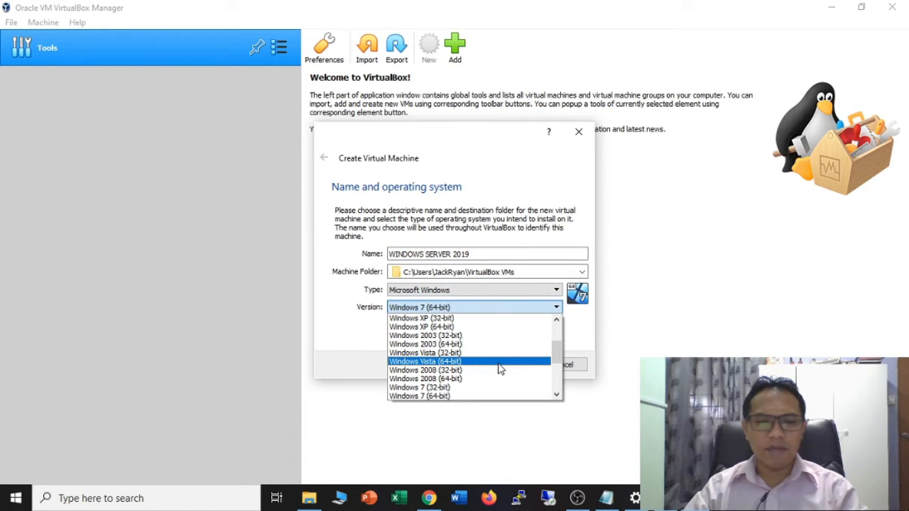
{"action": "scroll", "coordinate": [499, 368], "scroll_direction": "down", "scroll_amount": 4}
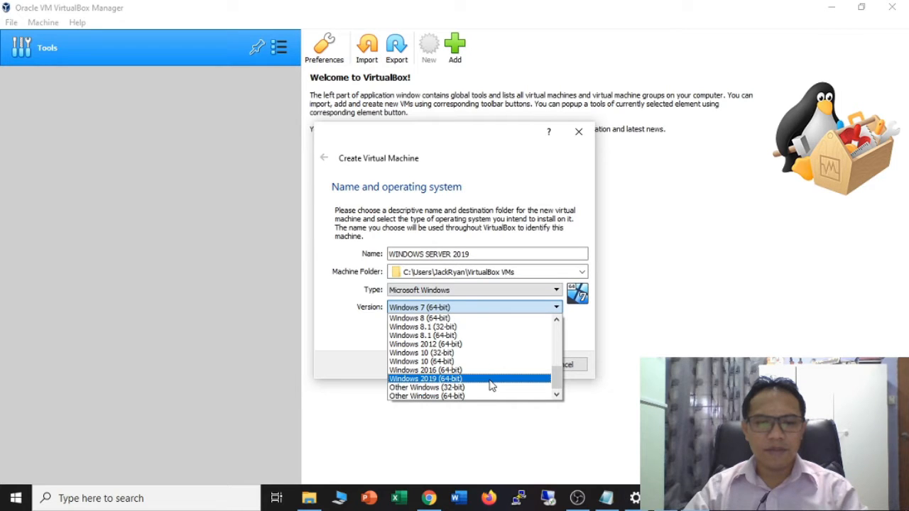
{"action": "left_click", "coordinate": [490, 382]}
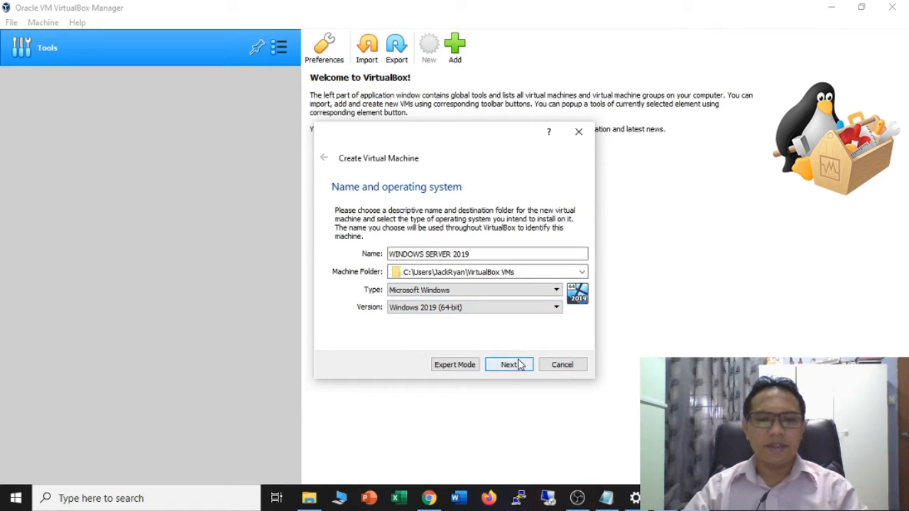
{"action": "left_click", "coordinate": [508, 364]}
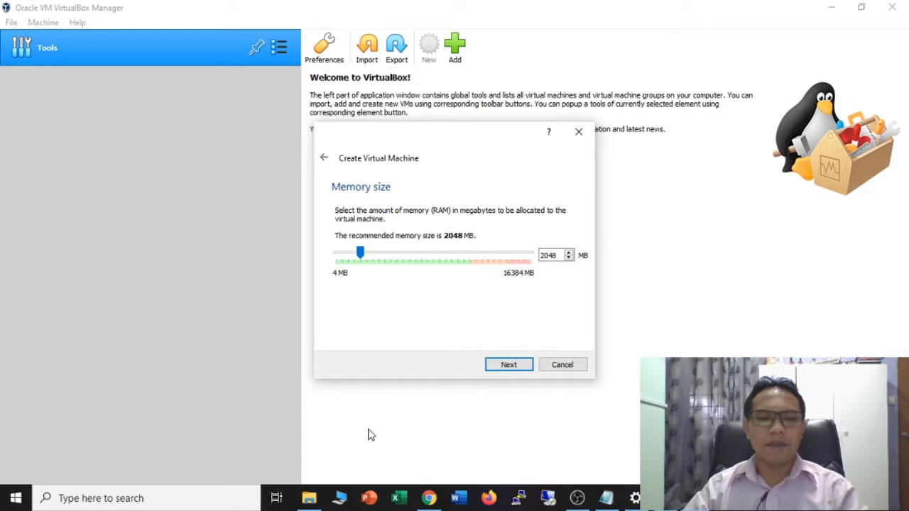
- Open This PC's system properties from the File Explorer navigation pane
{"action": "left_click", "coordinate": [310, 498]}
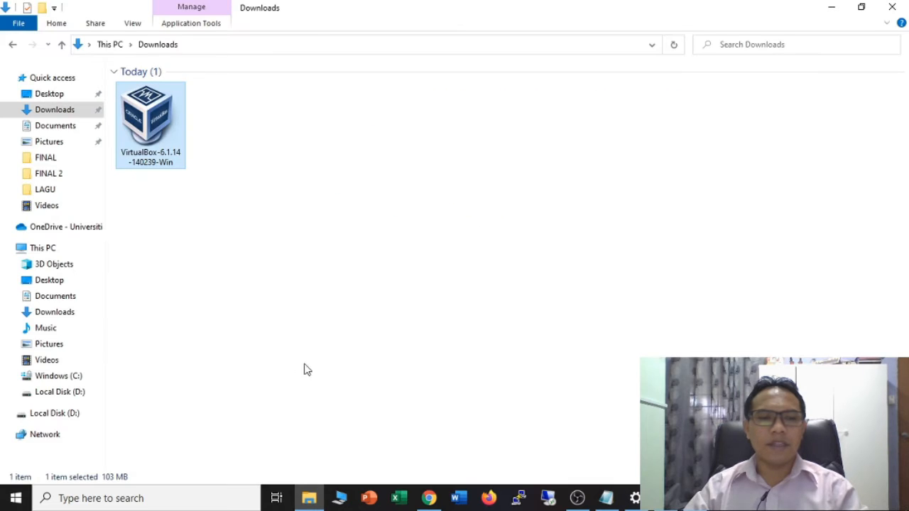
{"action": "right_click", "coordinate": [51, 249]}
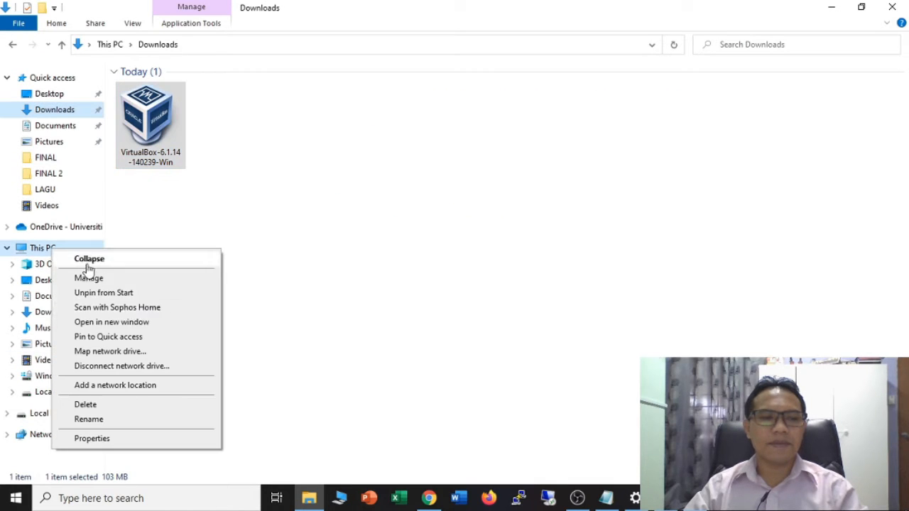
{"action": "left_click", "coordinate": [146, 440]}
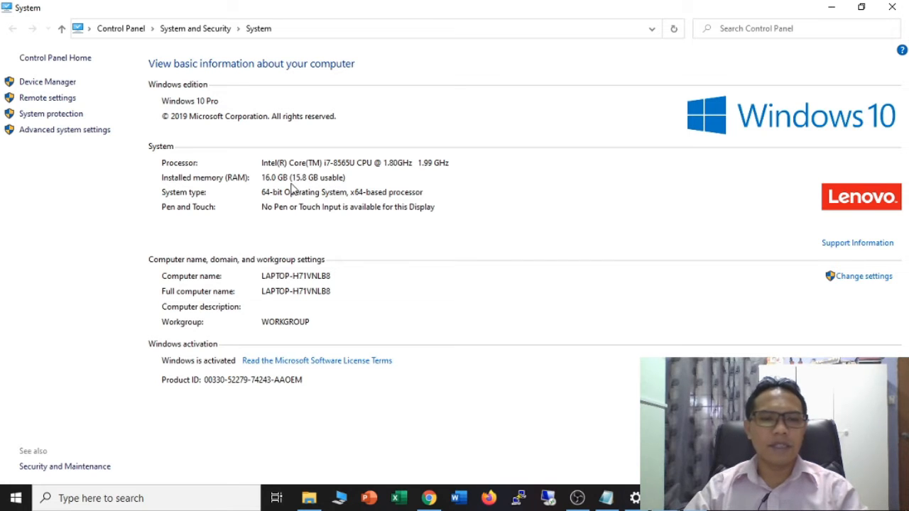
- Open Device Manager and expand the Processors category
{"action": "left_click", "coordinate": [65, 83]}
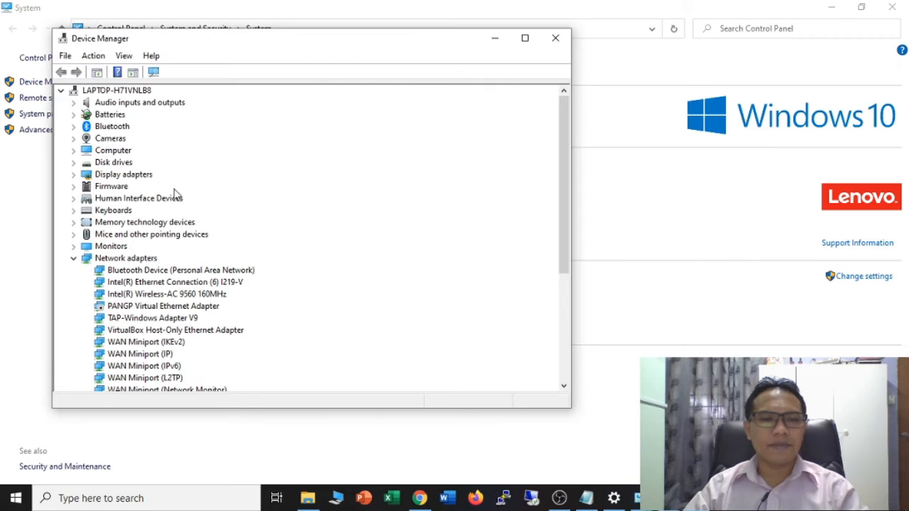
{"action": "left_click", "coordinate": [73, 259]}
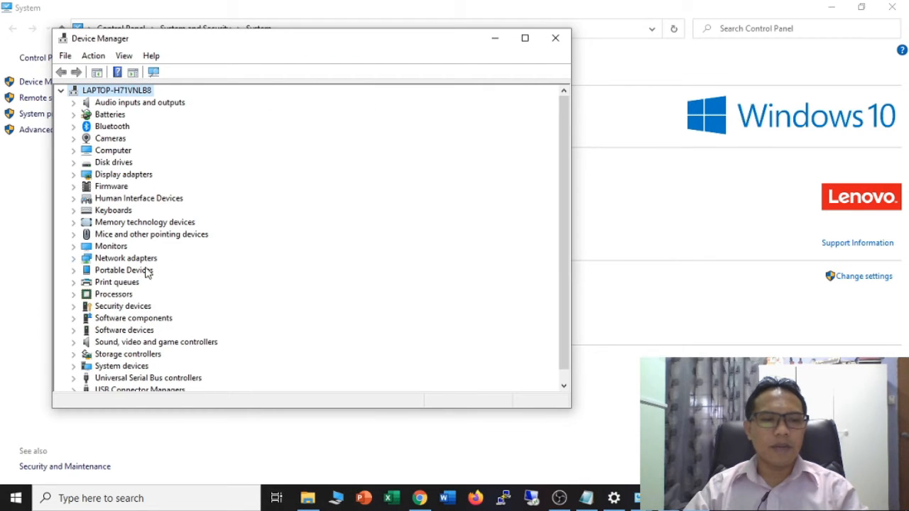
{"action": "scroll", "coordinate": [181, 331], "scroll_direction": "down", "scroll_amount": 1}
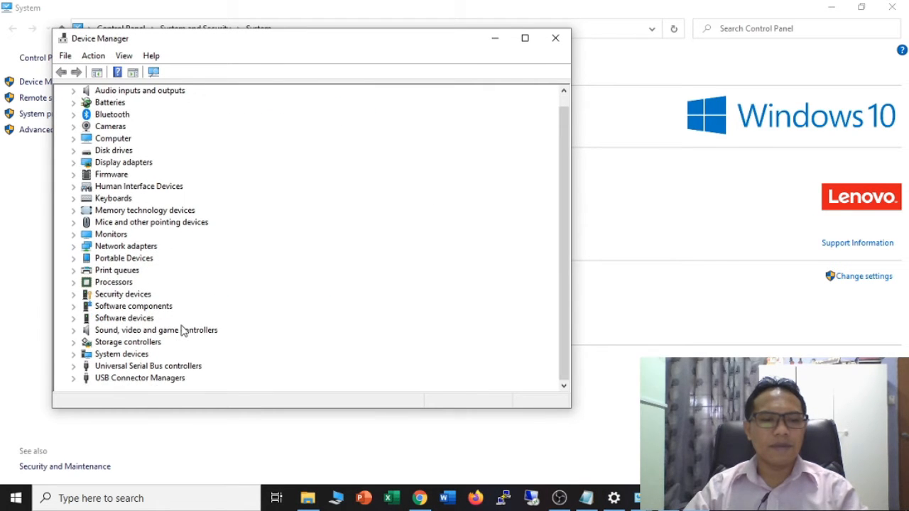
{"action": "left_click", "coordinate": [76, 284]}
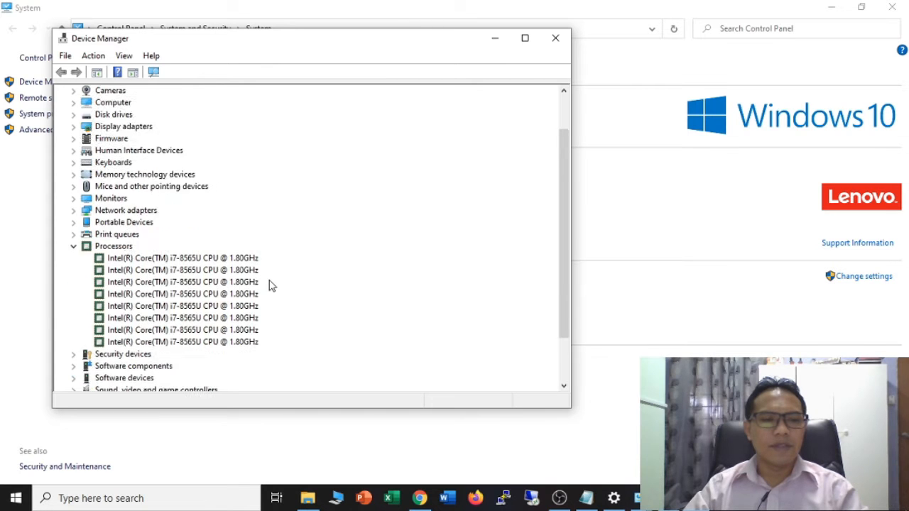
{"action": "scroll", "coordinate": [269, 284], "scroll_direction": "down", "scroll_amount": 1}
- Inspect the eight Intel Core i7-8565U processor entries, then close Device Manager
{"action": "left_click", "coordinate": [245, 222]}
{"action": "left_click", "coordinate": [249, 233]}
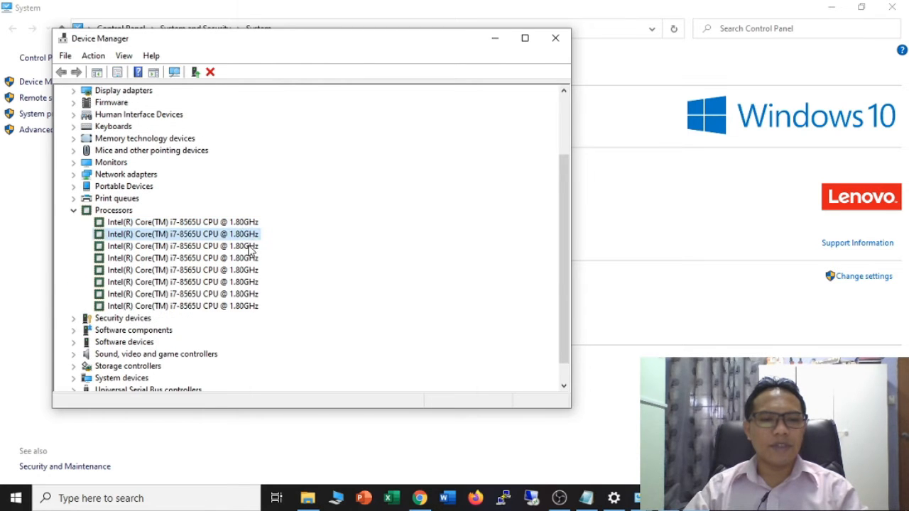
{"action": "left_click", "coordinate": [249, 246]}
{"action": "left_click", "coordinate": [249, 258]}
{"action": "left_click", "coordinate": [249, 271]}
{"action": "left_click", "coordinate": [249, 282]}
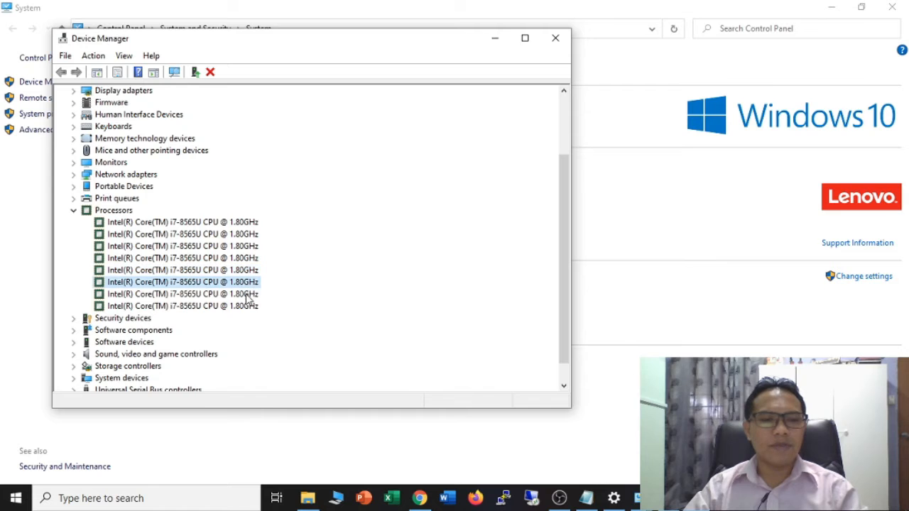
{"action": "left_click", "coordinate": [247, 293]}
{"action": "left_click", "coordinate": [245, 306]}
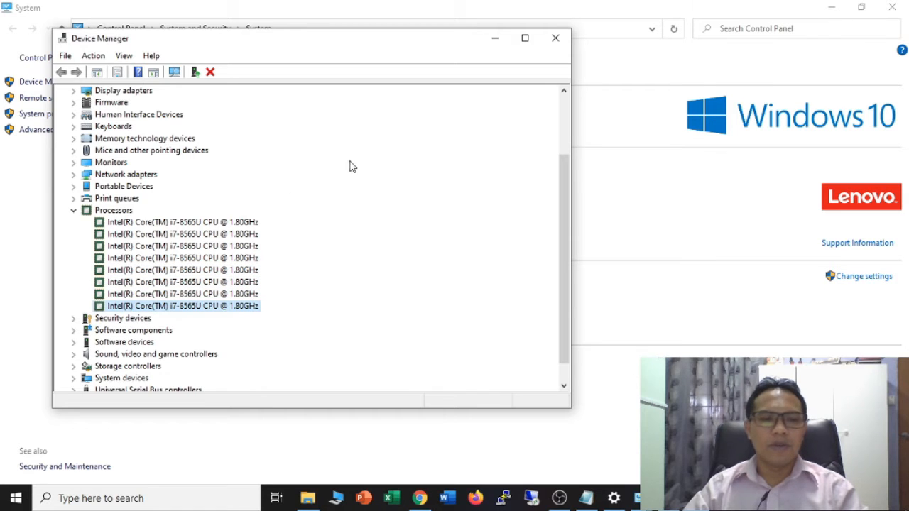
{"action": "left_click", "coordinate": [555, 38]}
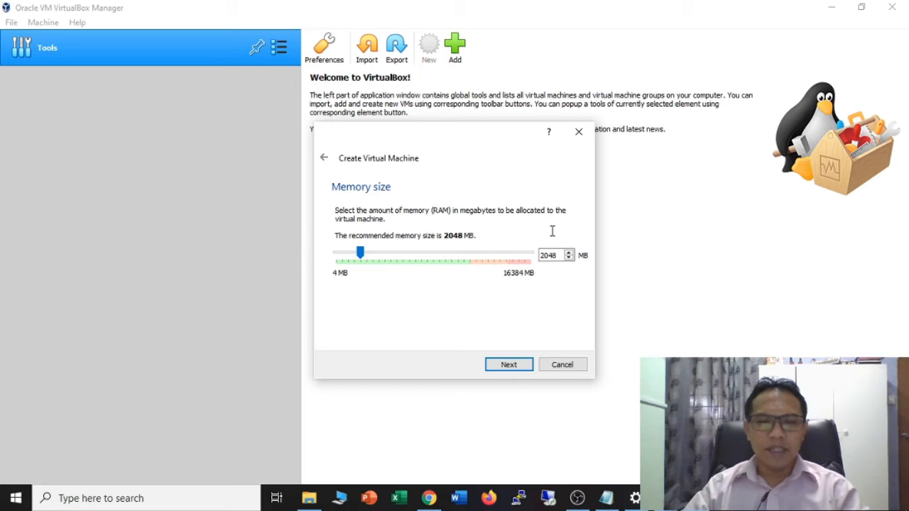
- Keep 2048 MB of memory for the new machine and advance to the hard disk step
{"action": "left_click", "coordinate": [548, 257]}
{"action": "left_click_drag", "start_coordinate": [558, 257], "coordinate": [539, 256]}
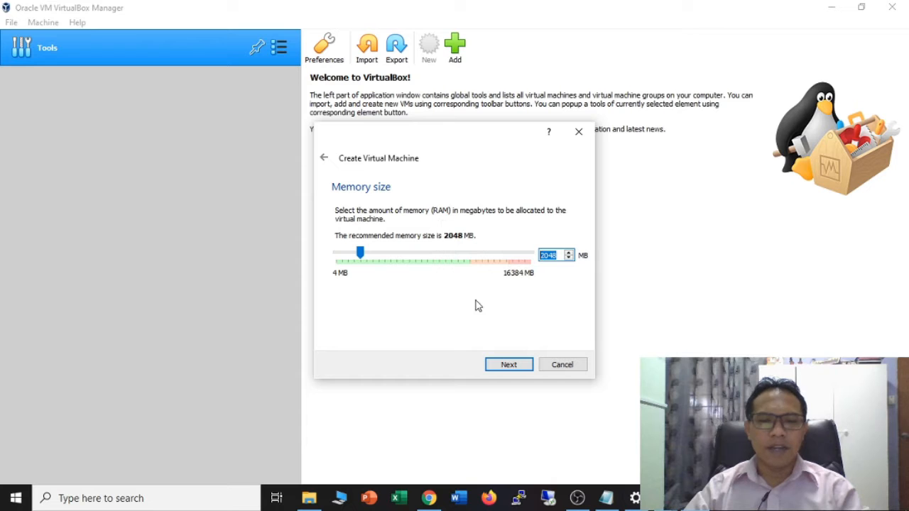
{"action": "left_click", "coordinate": [510, 366]}
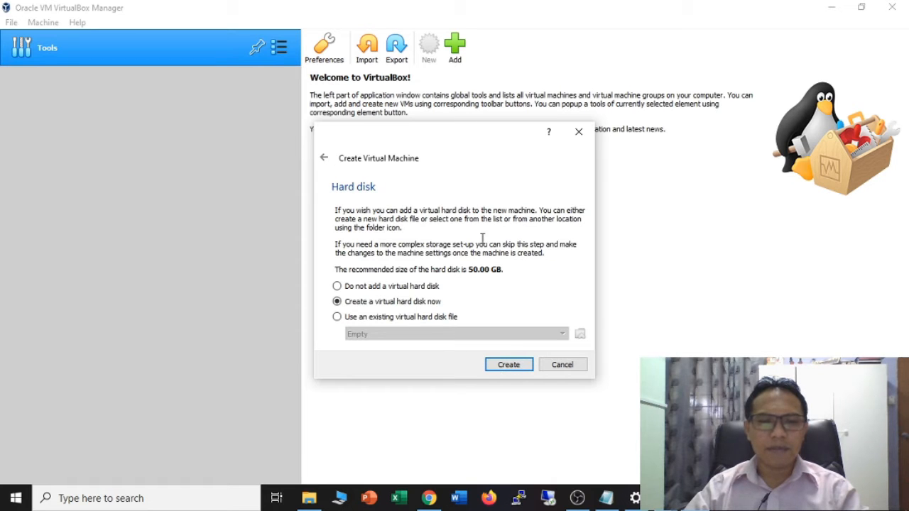
- Create a new VDI hard disk, comparing Fixed size and Dynamically allocated, and keep it dynamically allocated
{"action": "left_click", "coordinate": [512, 365]}
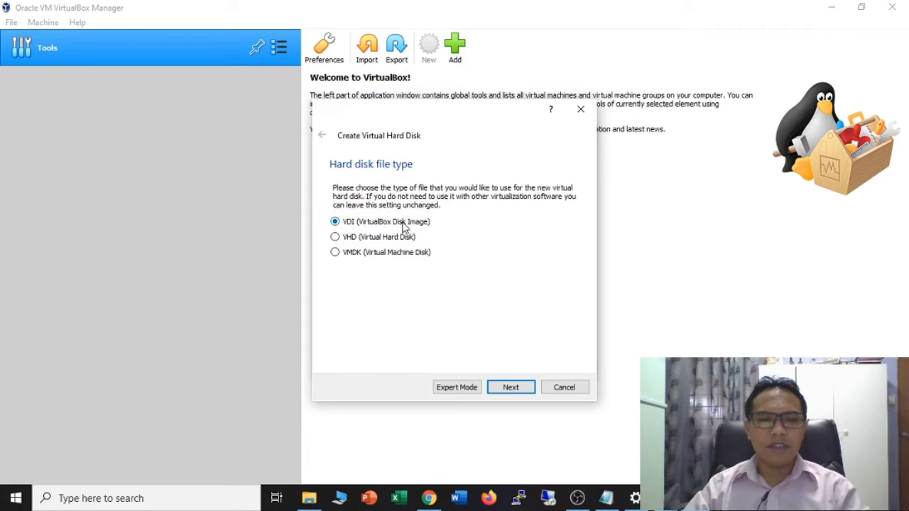
{"action": "left_click", "coordinate": [517, 389]}
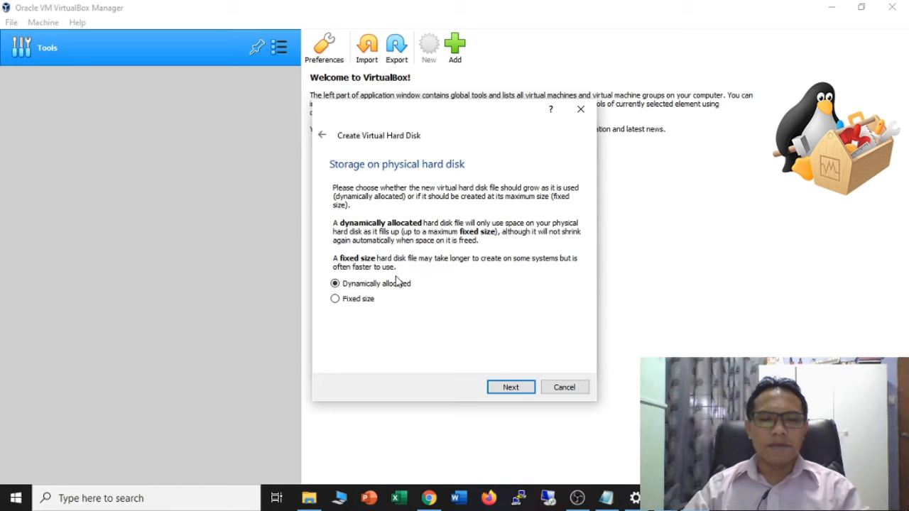
{"action": "left_click", "coordinate": [357, 299]}
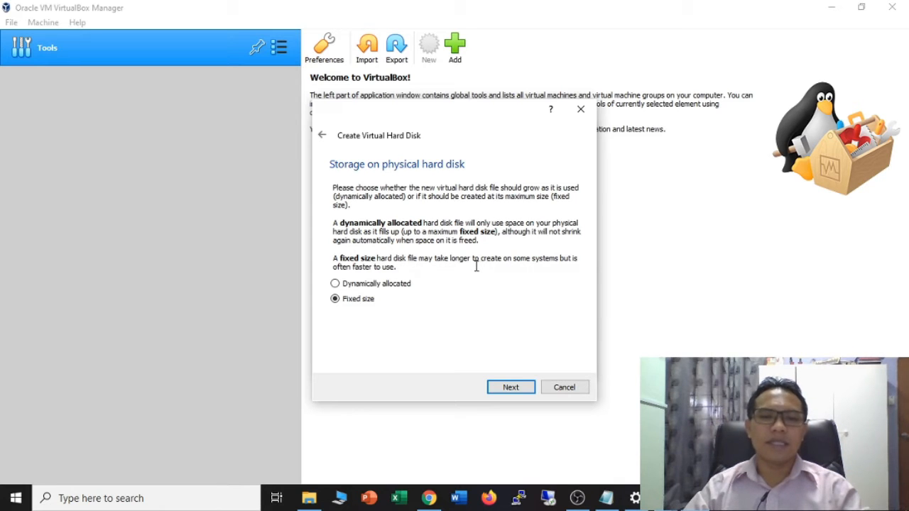
{"action": "left_click", "coordinate": [401, 286]}
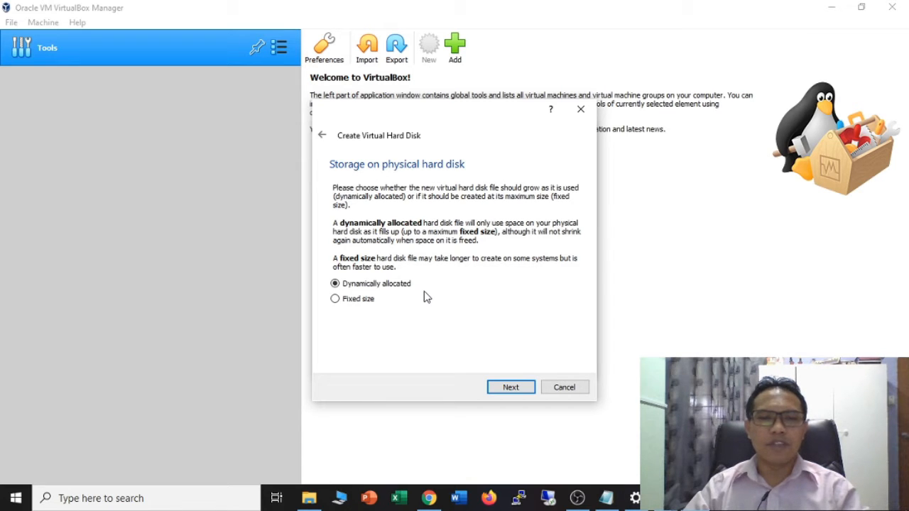
{"action": "left_click", "coordinate": [354, 300]}
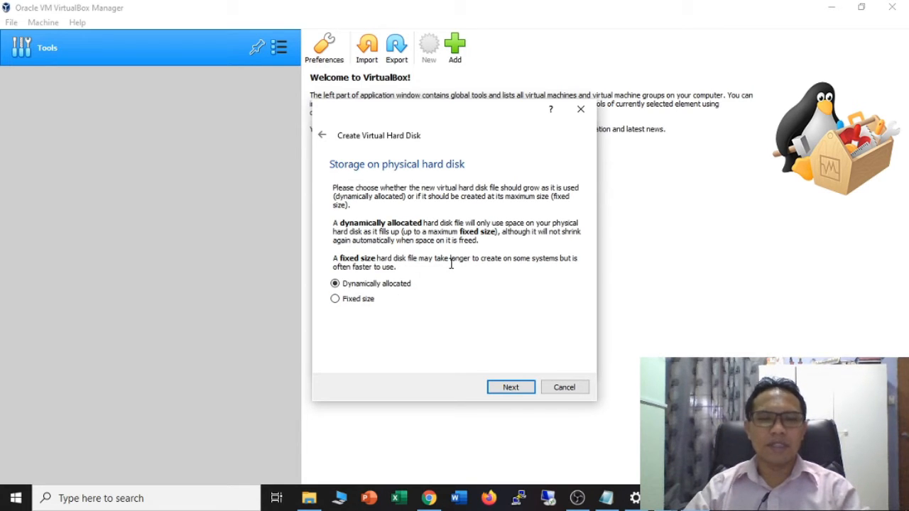
{"action": "left_click", "coordinate": [510, 387]}
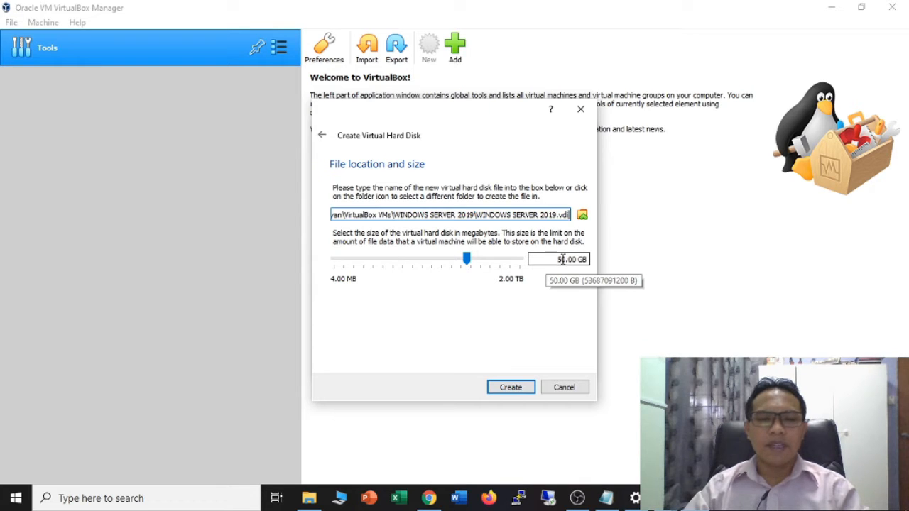
- Change the disk size from 50 GB to 100 GB and create the disk
{"action": "left_click_drag", "start_coordinate": [561, 259], "coordinate": [554, 259]}
{"action": "type", "text": "1"}
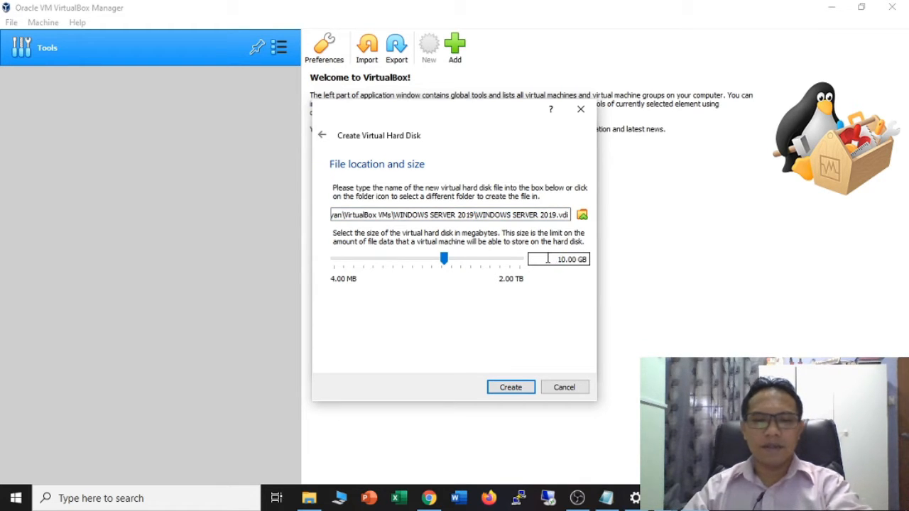
{"action": "type", "text": "0"}
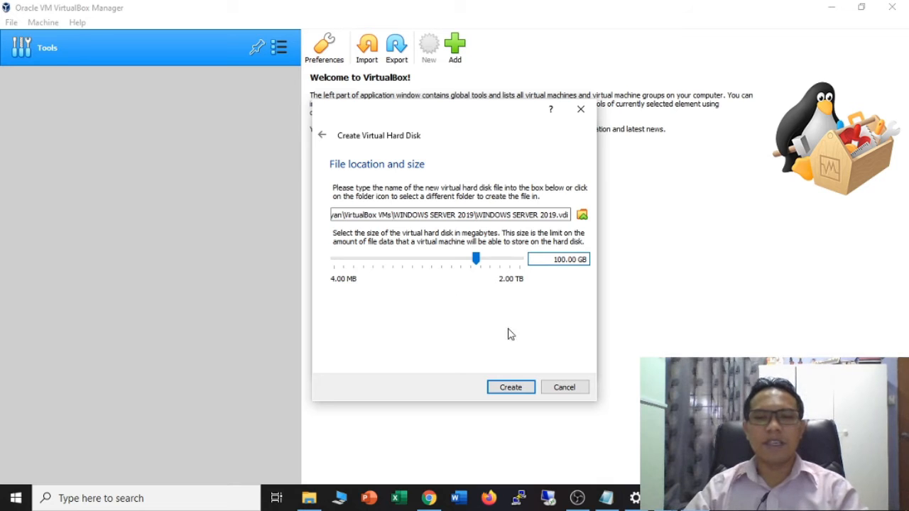
{"action": "left_click", "coordinate": [497, 390]}
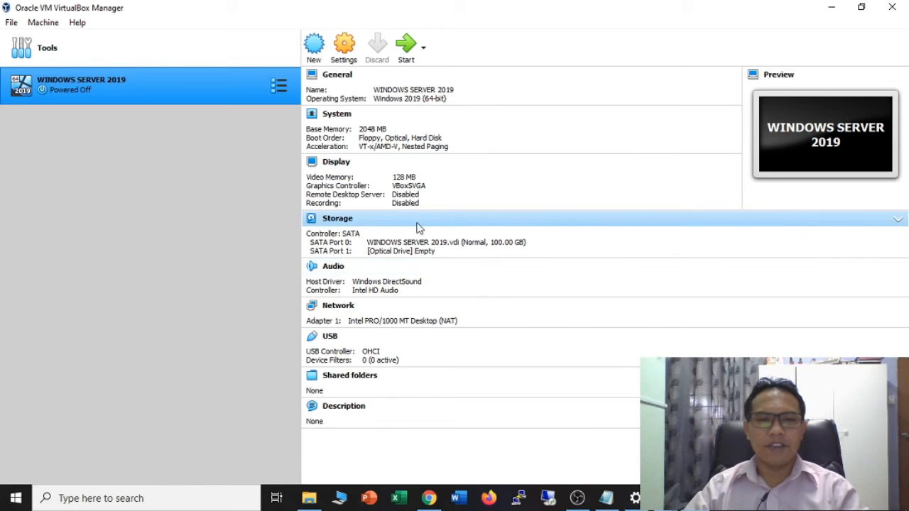
- Open Settings for the WINDOWS SERVER 2019 machine from its context menu
{"action": "right_click", "coordinate": [203, 93]}
{"action": "left_click", "coordinate": [238, 96]}
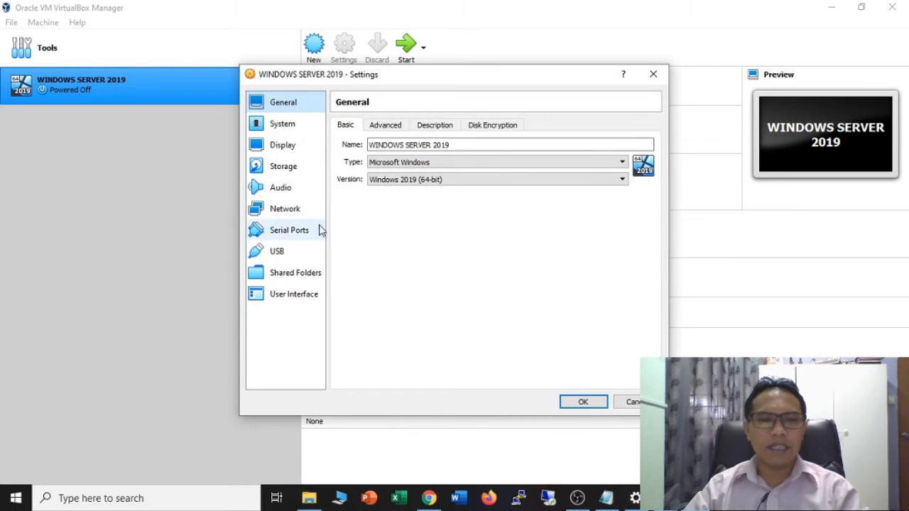
- Set System > Processor to 2 processors, then view the Display page with 128 MB video memory
{"action": "left_click", "coordinate": [293, 133]}
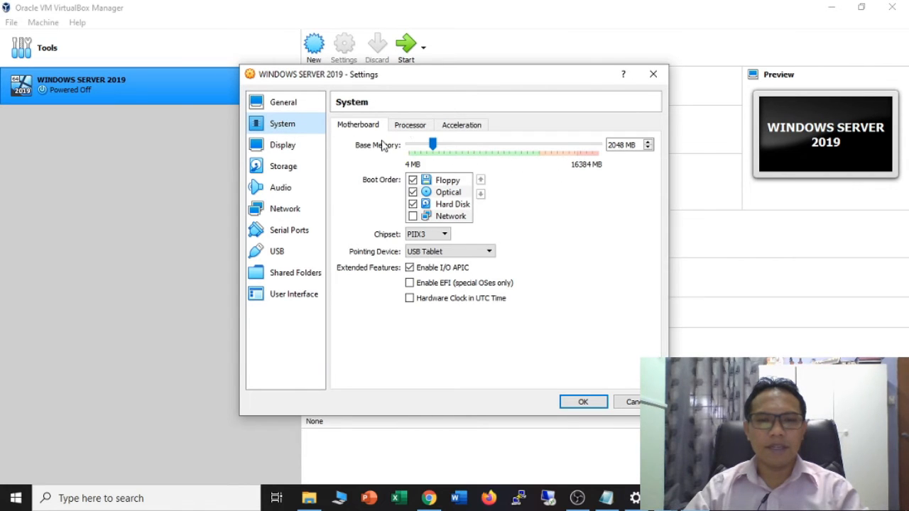
{"action": "left_click", "coordinate": [410, 126]}
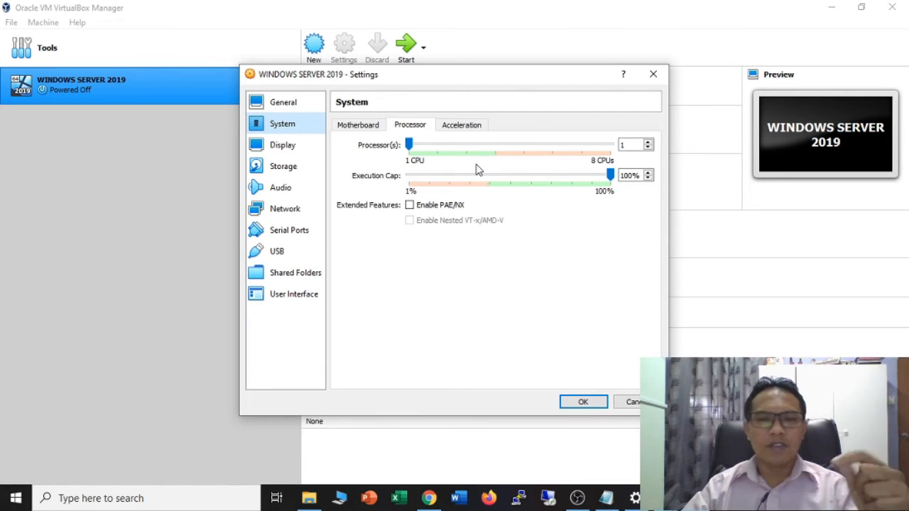
{"action": "left_click", "coordinate": [647, 143]}
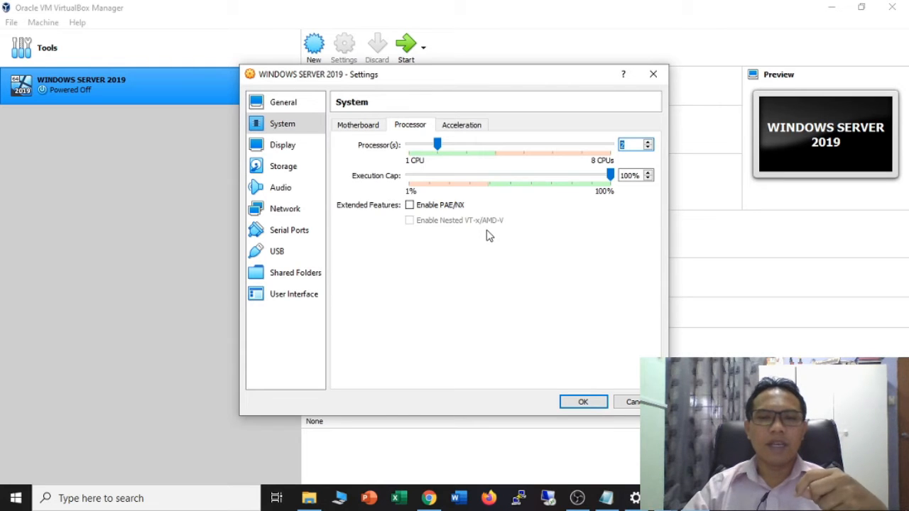
{"action": "left_click", "coordinate": [293, 149]}
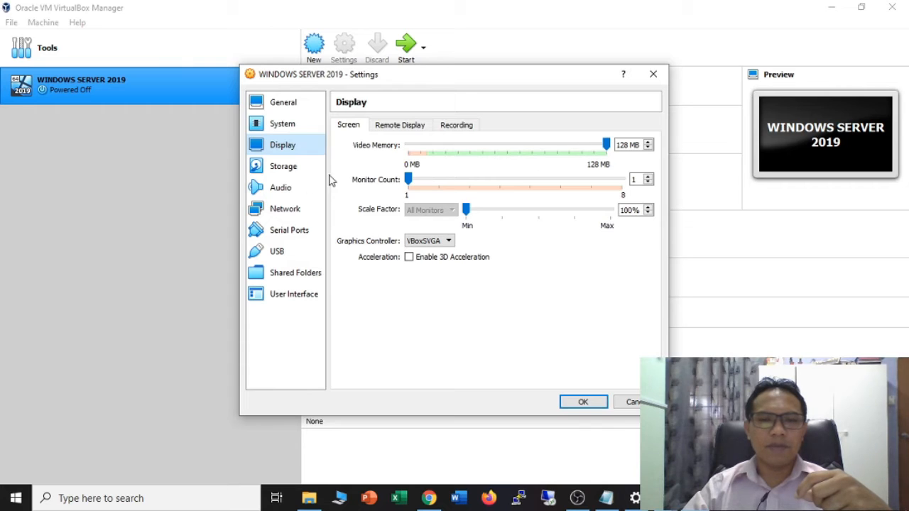
- On the Storage page, select the empty optical drive and open its disk choices
{"action": "left_click", "coordinate": [296, 173]}
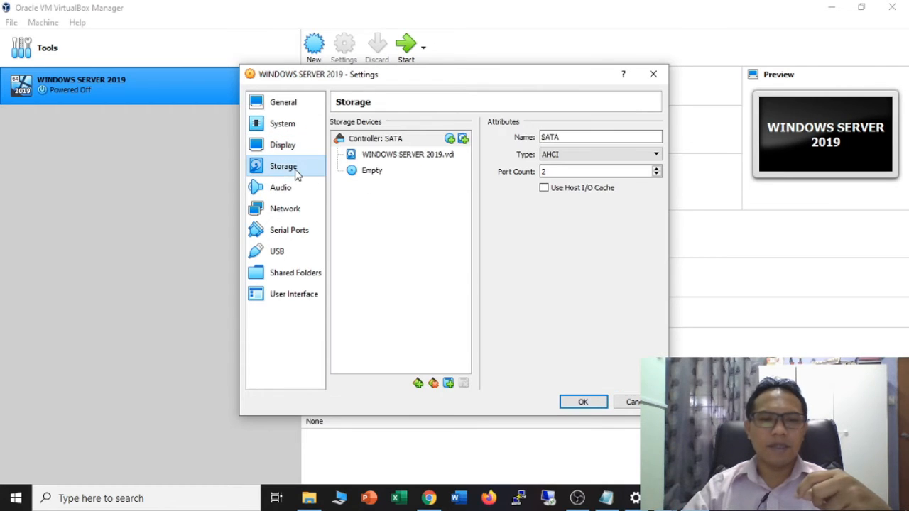
{"action": "left_click", "coordinate": [378, 178]}
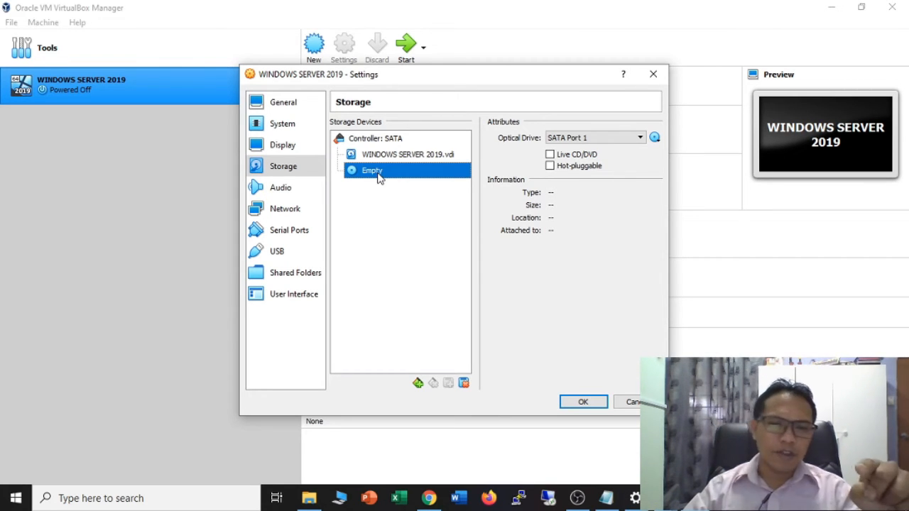
{"action": "left_click", "coordinate": [655, 138]}
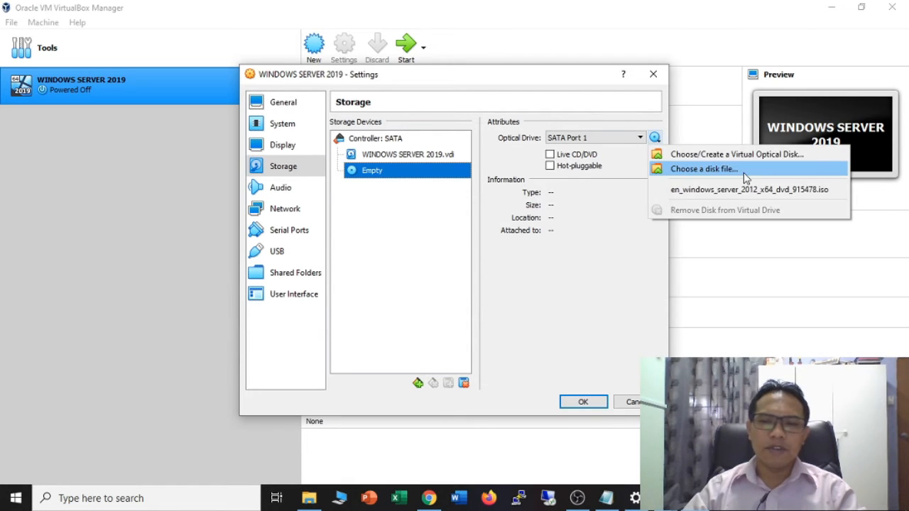
{"action": "left_click", "coordinate": [637, 161]}
{"action": "left_click", "coordinate": [655, 139]}
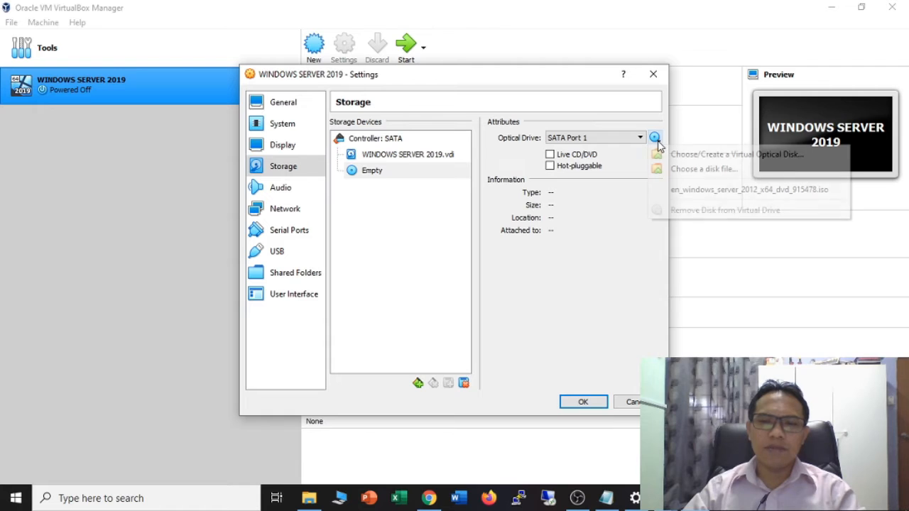
{"action": "left_click", "coordinate": [378, 171]}
{"action": "left_click", "coordinate": [655, 138]}
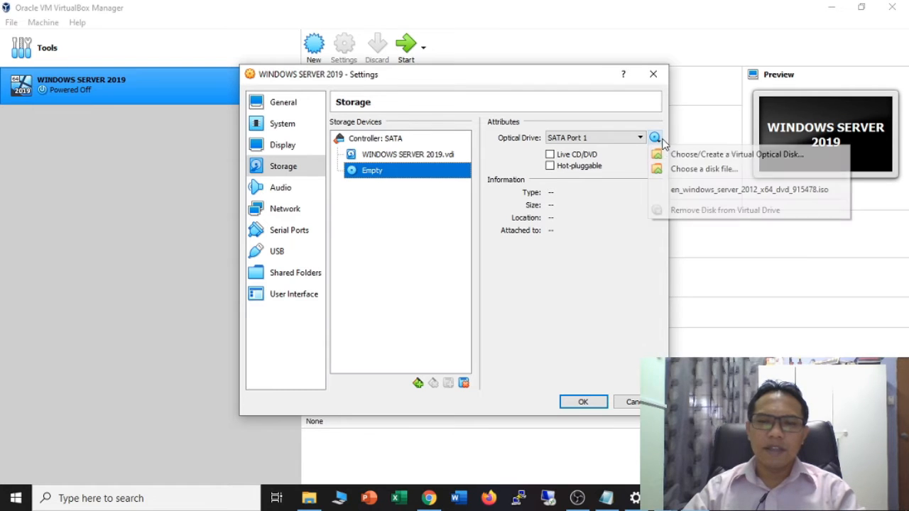
- Attach the Windows Server 2019-Evaluation Copy 180 ISO from Desktop\ISO to the optical drive
{"action": "left_click", "coordinate": [731, 171]}
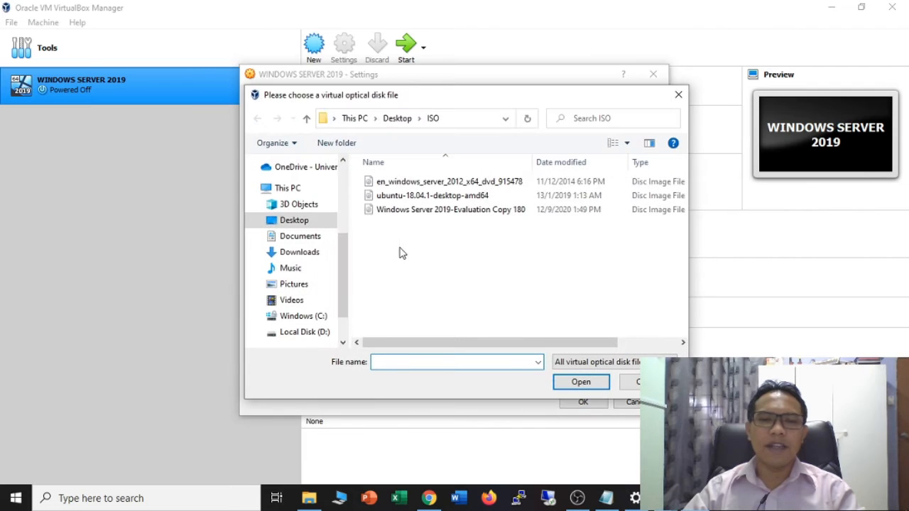
{"action": "left_click", "coordinate": [480, 212]}
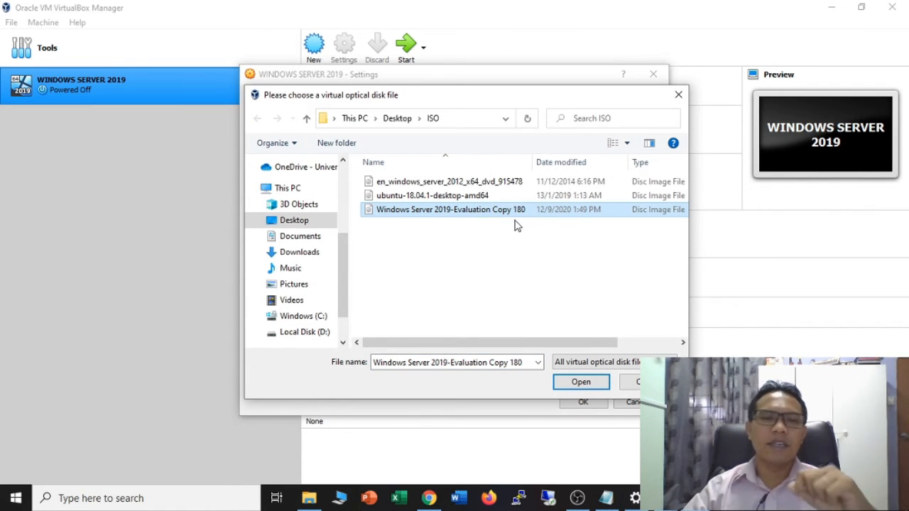
{"action": "left_click", "coordinate": [445, 197]}
{"action": "left_click", "coordinate": [471, 182]}
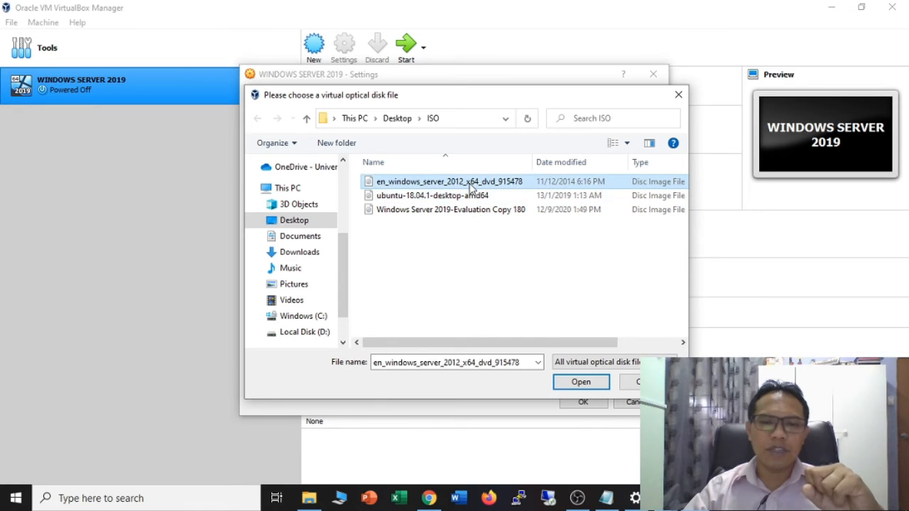
{"action": "left_click", "coordinate": [471, 196]}
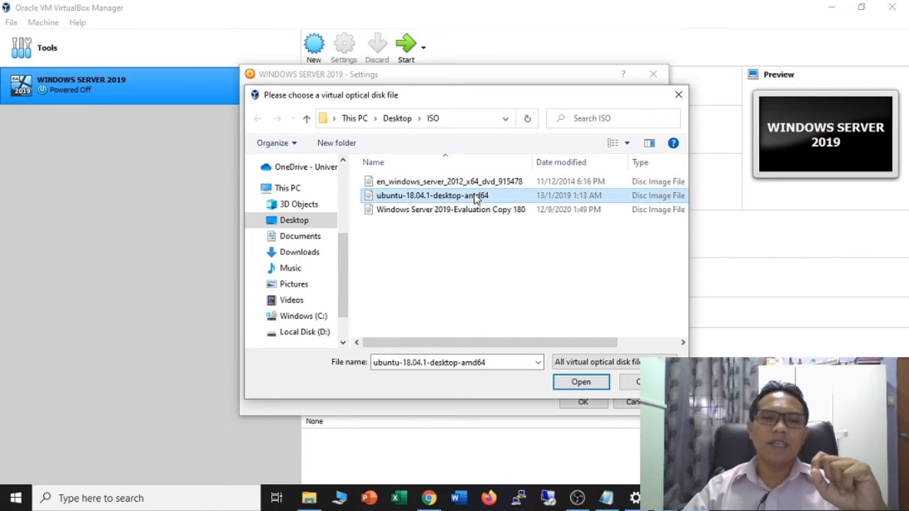
{"action": "left_click", "coordinate": [419, 209]}
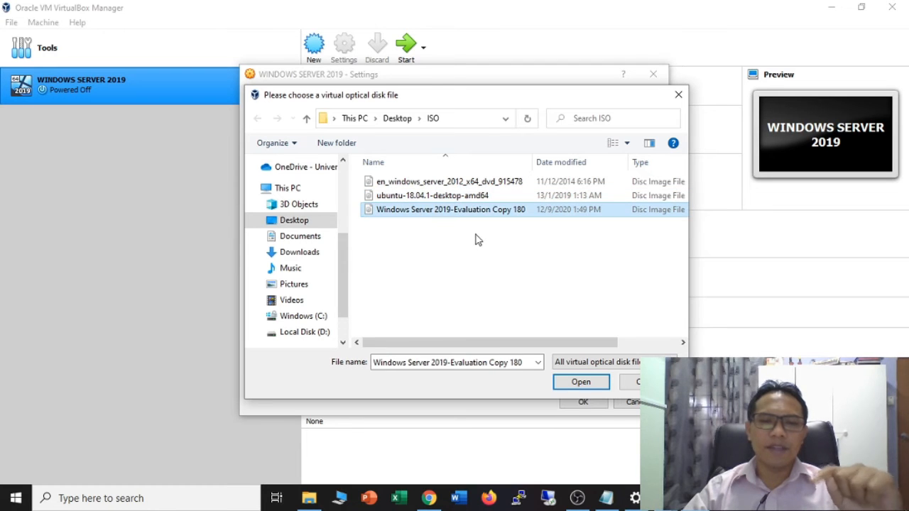
{"action": "left_click", "coordinate": [580, 381]}
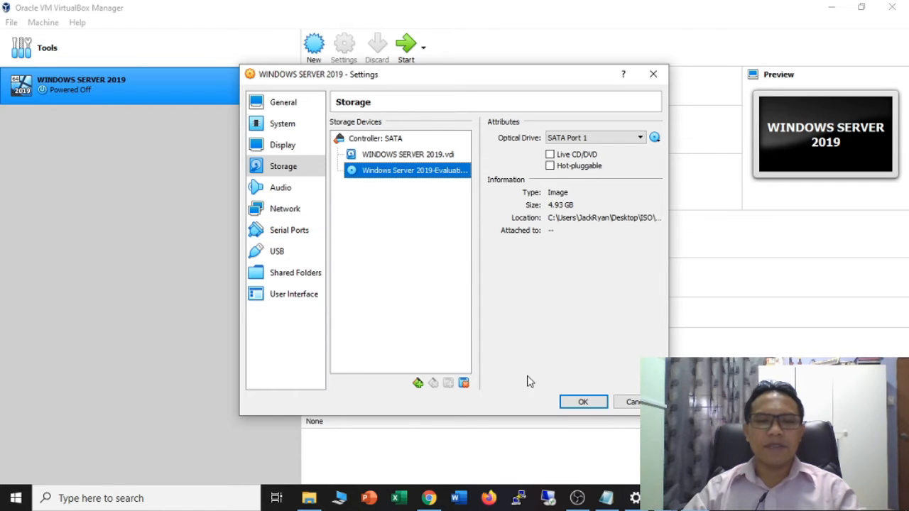
- Save the settings and start the VM with Windows Server 2019-Evaluation Copy 180.iso as start-up disk
{"action": "left_click", "coordinate": [583, 401]}
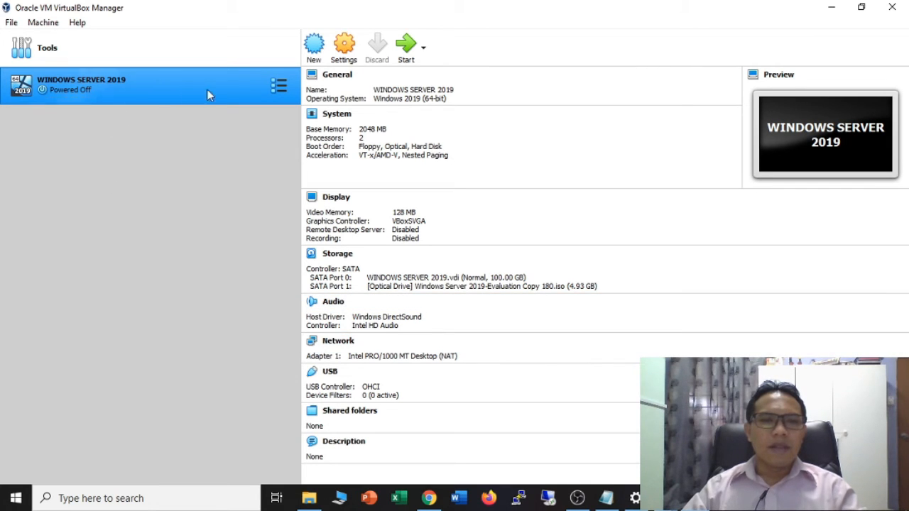
{"action": "left_click", "coordinate": [406, 48]}
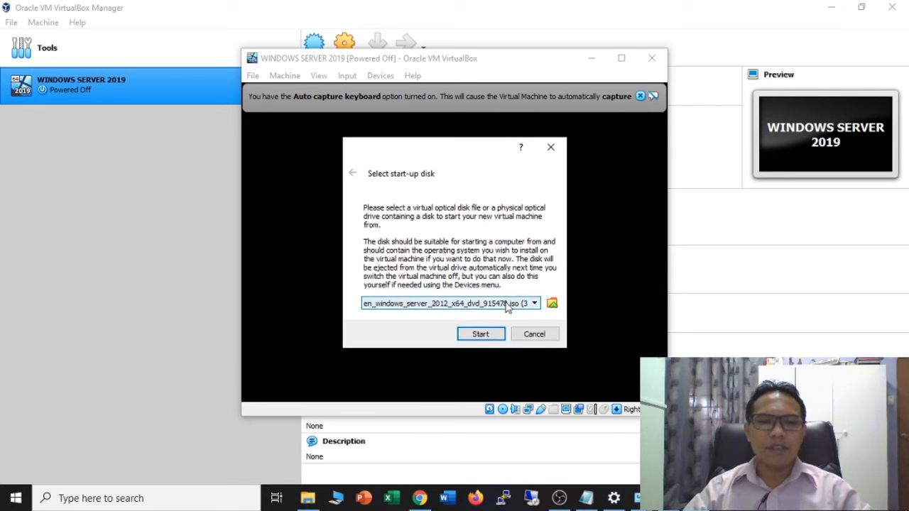
{"action": "left_click", "coordinate": [526, 303]}
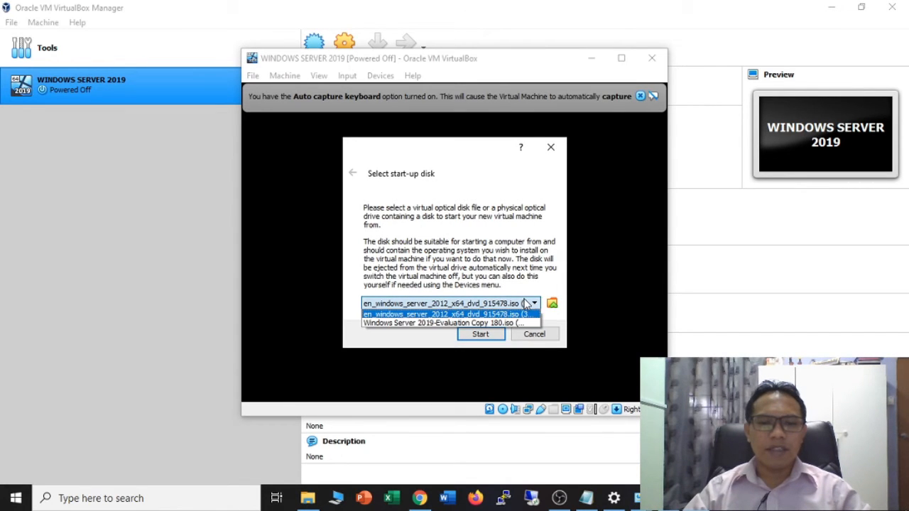
{"action": "left_click", "coordinate": [508, 323]}
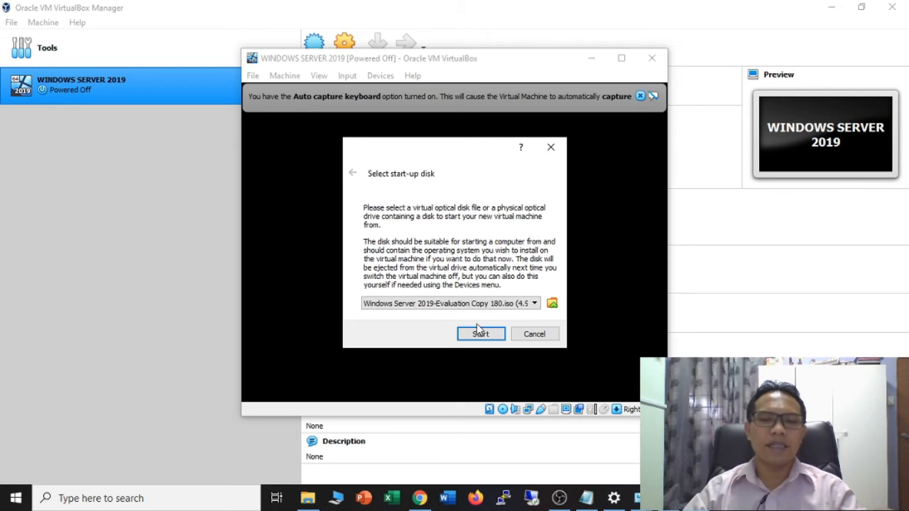
{"action": "left_click", "coordinate": [480, 332]}
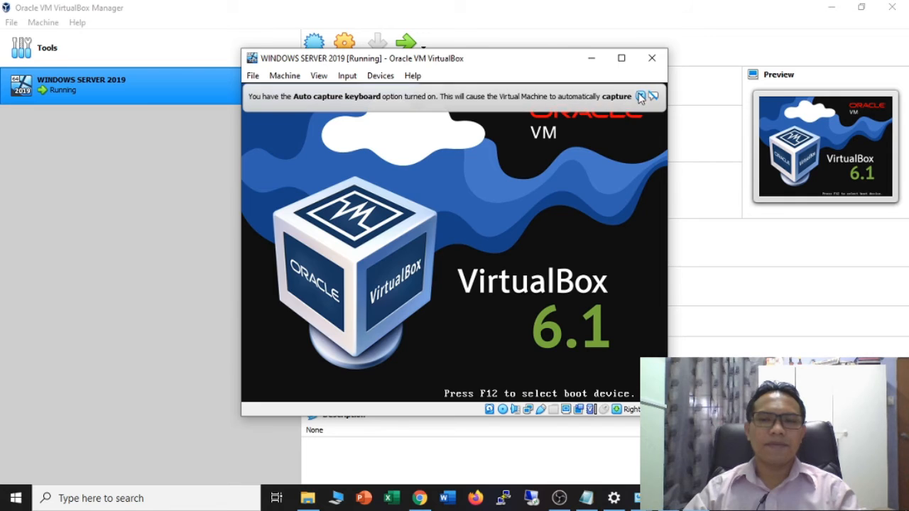
- Dismiss the keyboard auto-capture banner and maximize the VM window
{"action": "left_click", "coordinate": [641, 97]}
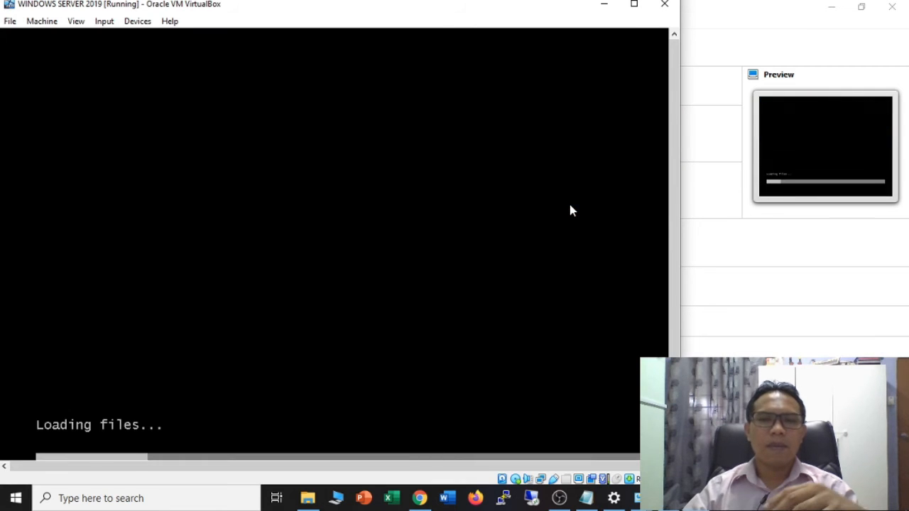
{"action": "left_click", "coordinate": [634, 4]}
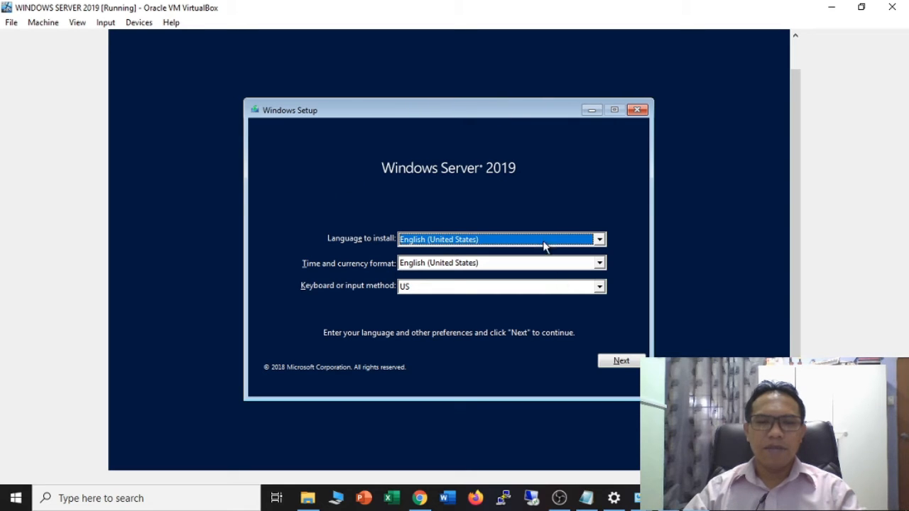
- Accept the default English (United States) language settings and choose Install now
{"action": "left_click", "coordinate": [619, 364]}
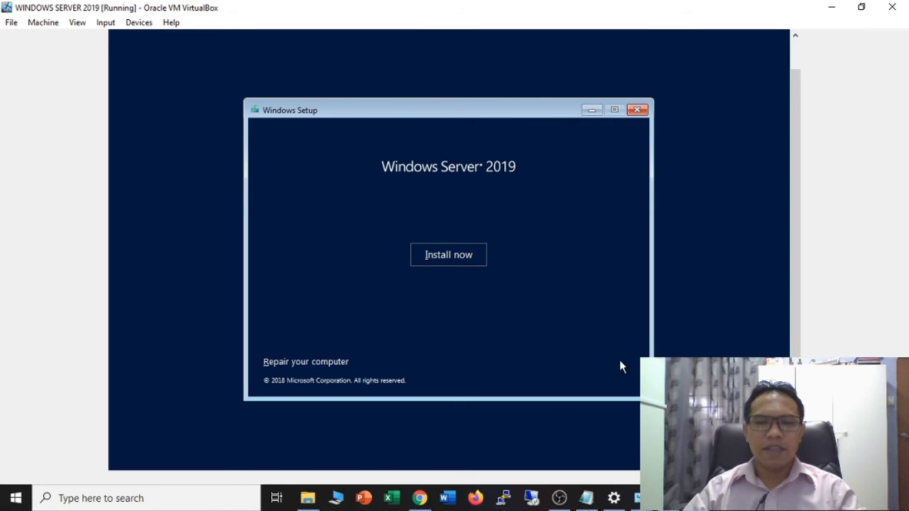
{"action": "left_click", "coordinate": [454, 257]}
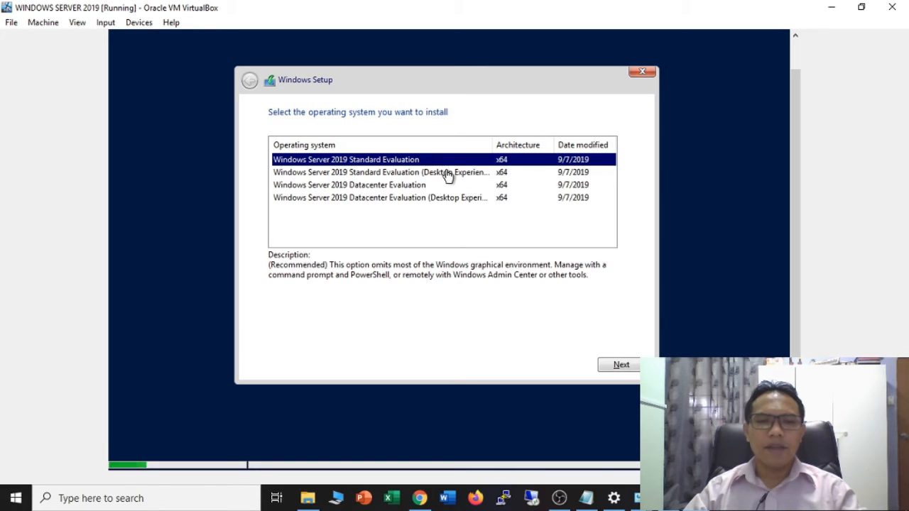
- Choose the Windows Server 2019 Standard Evaluation (Desktop Experience) edition
{"action": "left_click", "coordinate": [447, 174]}
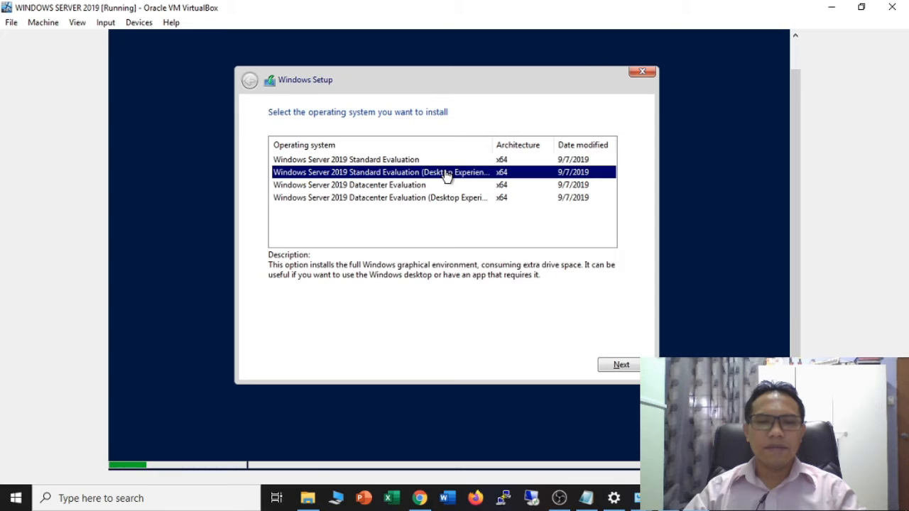
{"action": "left_click", "coordinate": [390, 162]}
{"action": "left_click", "coordinate": [398, 174]}
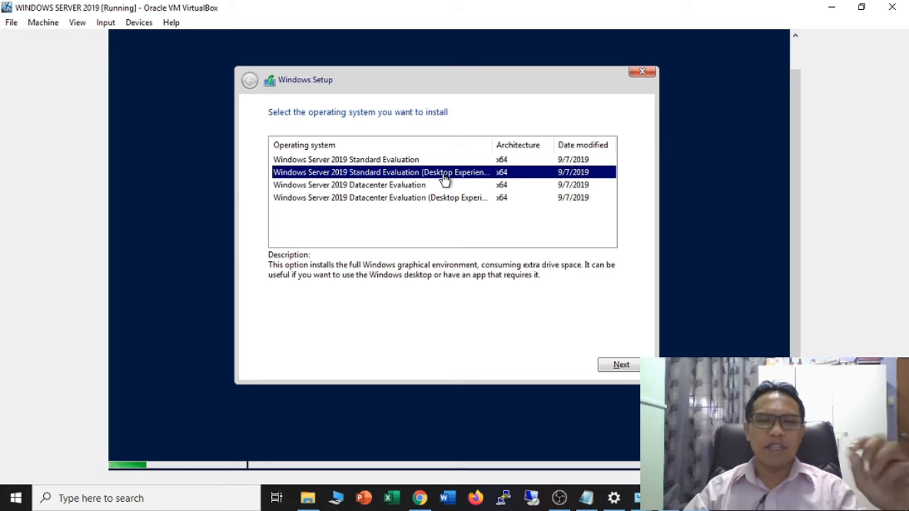
{"action": "left_click", "coordinate": [406, 161]}
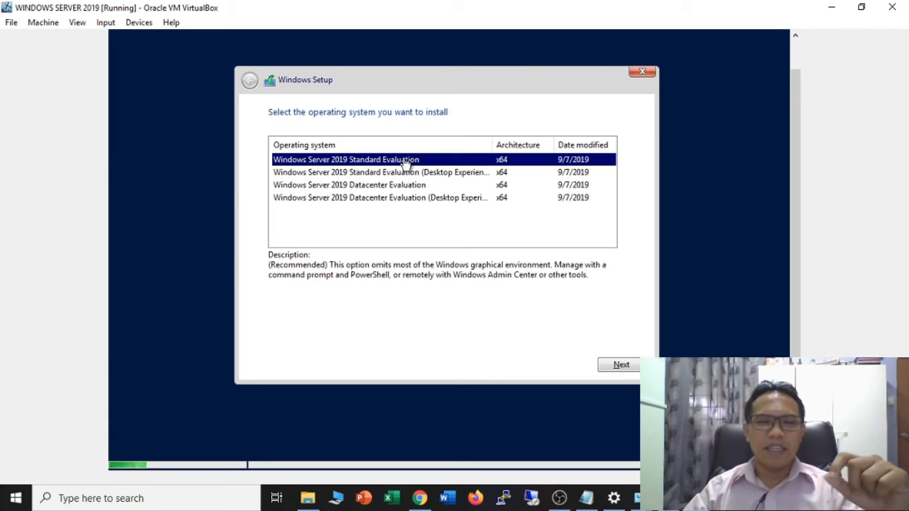
{"action": "left_click", "coordinate": [419, 175]}
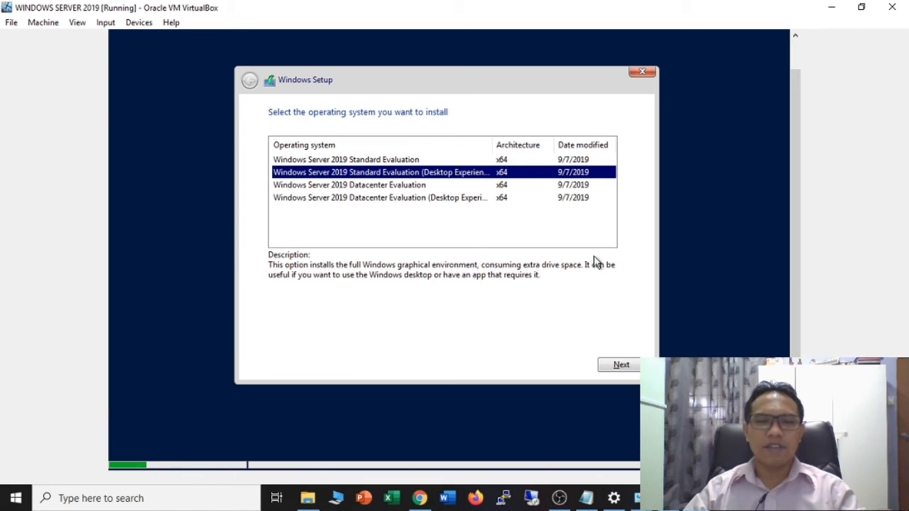
{"action": "left_click", "coordinate": [620, 364]}
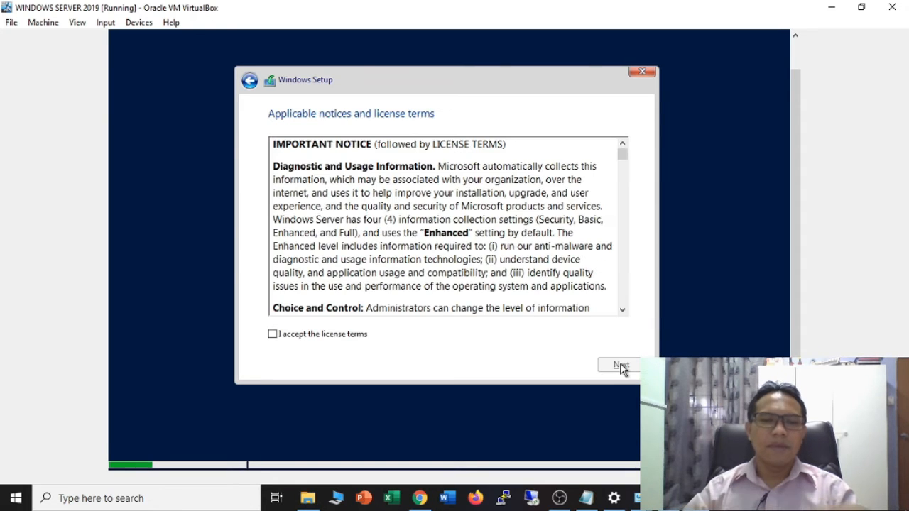
- Accept the license terms and do a Custom install onto Drive 0's unallocated space
{"action": "left_click", "coordinate": [362, 335]}
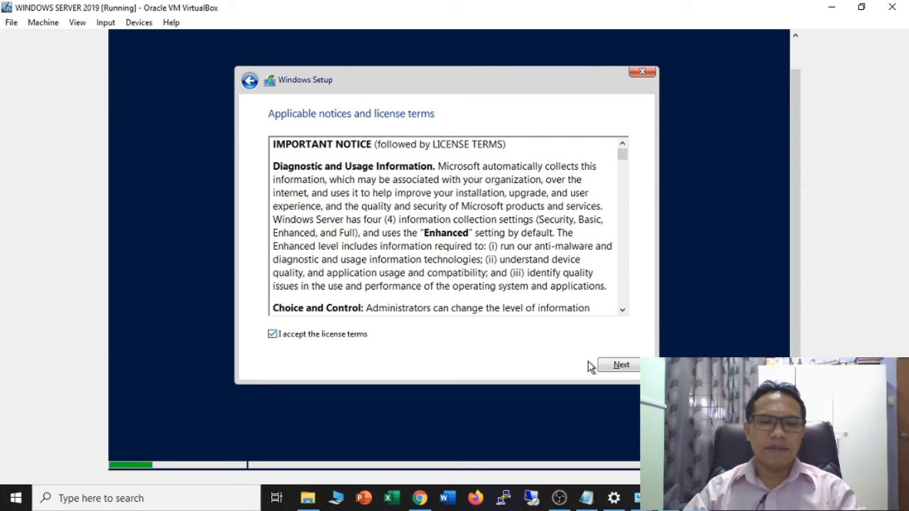
{"action": "left_click", "coordinate": [616, 365]}
{"action": "left_click", "coordinate": [412, 247]}
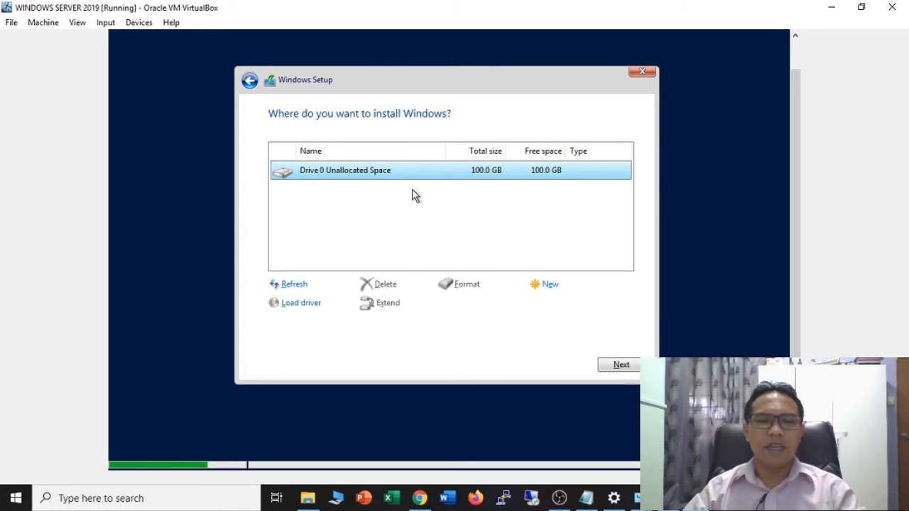
{"action": "left_click", "coordinate": [619, 365]}
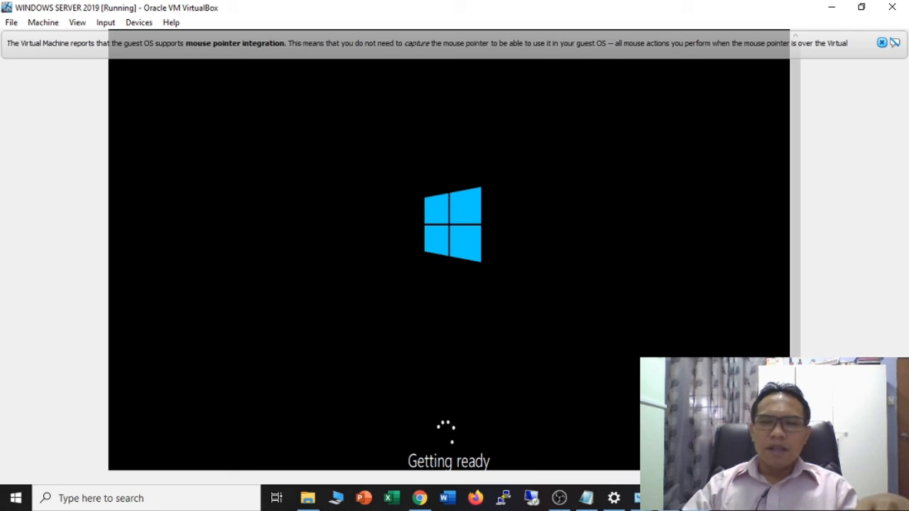
- Dismiss the mouse-integration notice and browse the Input, Devices, View and Help menus
{"action": "left_click", "coordinate": [881, 44]}
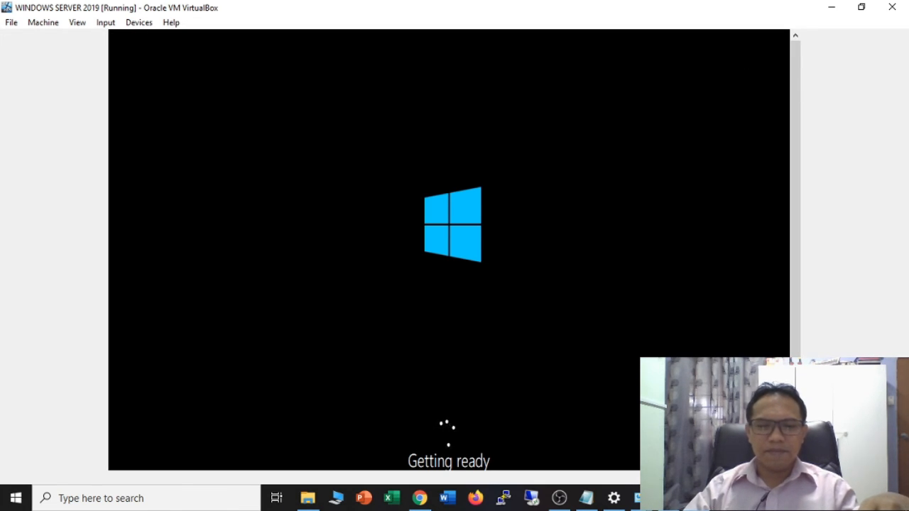
{"action": "left_click", "coordinate": [106, 23]}
{"action": "mouse_move", "coordinate": [130, 25]}
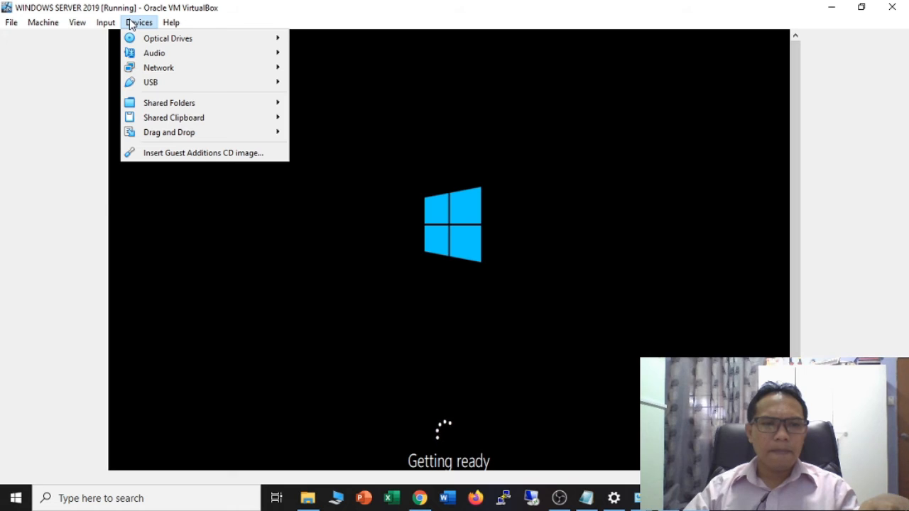
{"action": "mouse_move", "coordinate": [80, 25]}
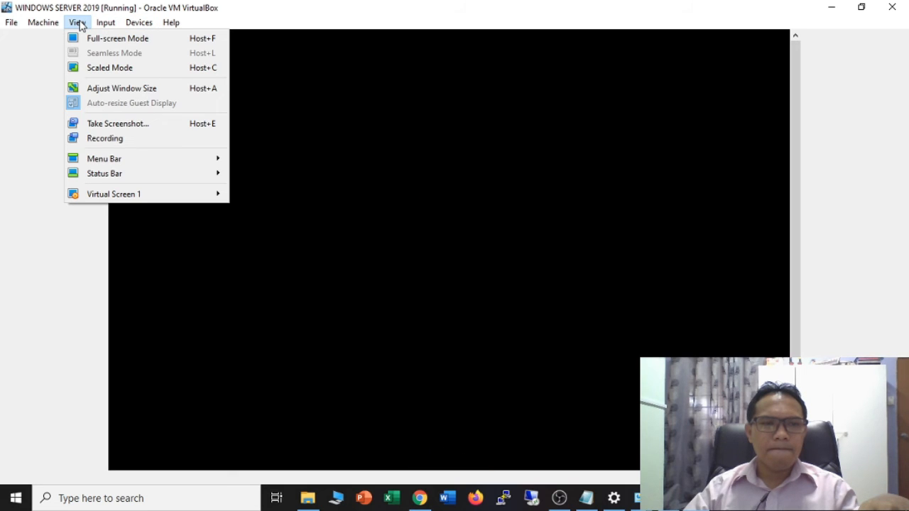
{"action": "mouse_move", "coordinate": [171, 22]}
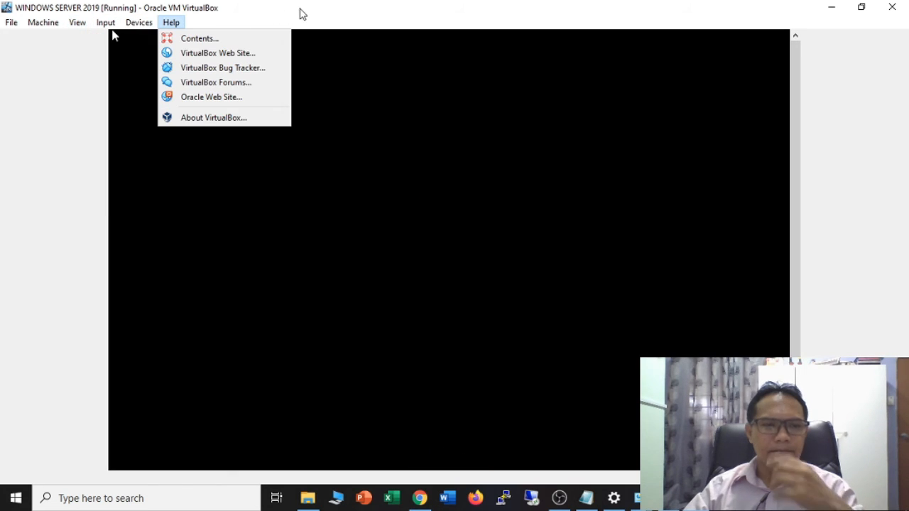
{"action": "left_click", "coordinate": [347, 23]}
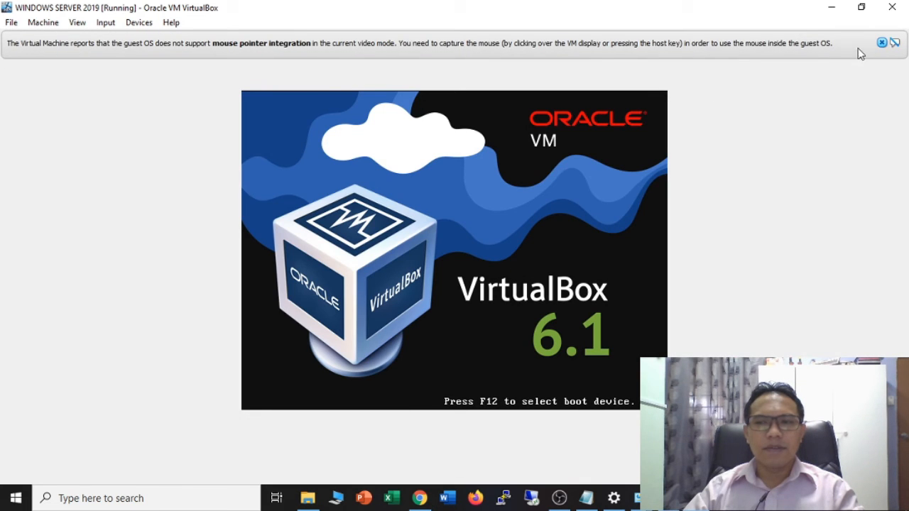
- Dismiss the new notice, press Enter at the boot-from-CD prompt, then dismiss the notice again
{"action": "left_click", "coordinate": [881, 42]}
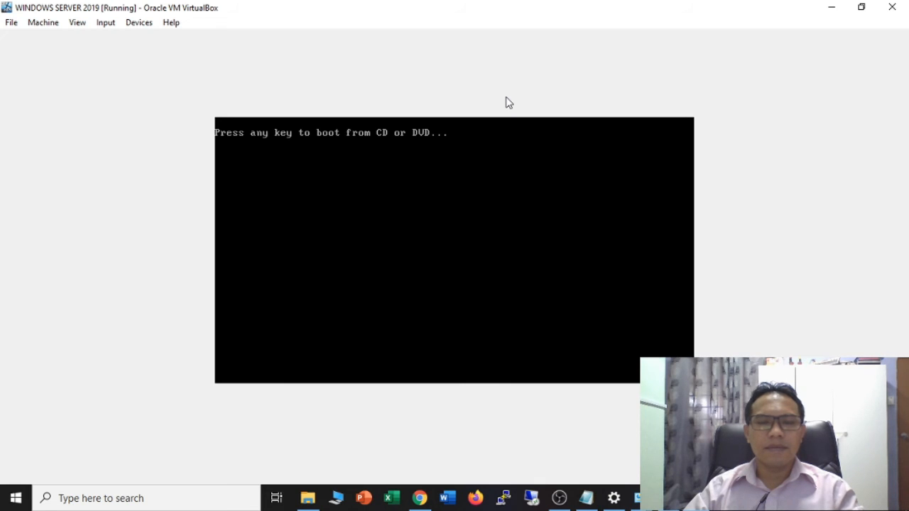
{"action": "key", "text": "Return"}
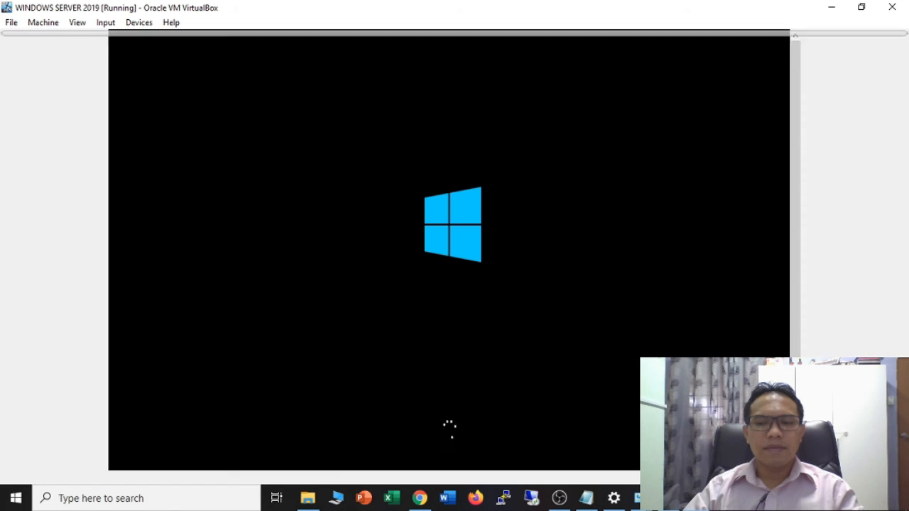
{"action": "left_click", "coordinate": [881, 43]}
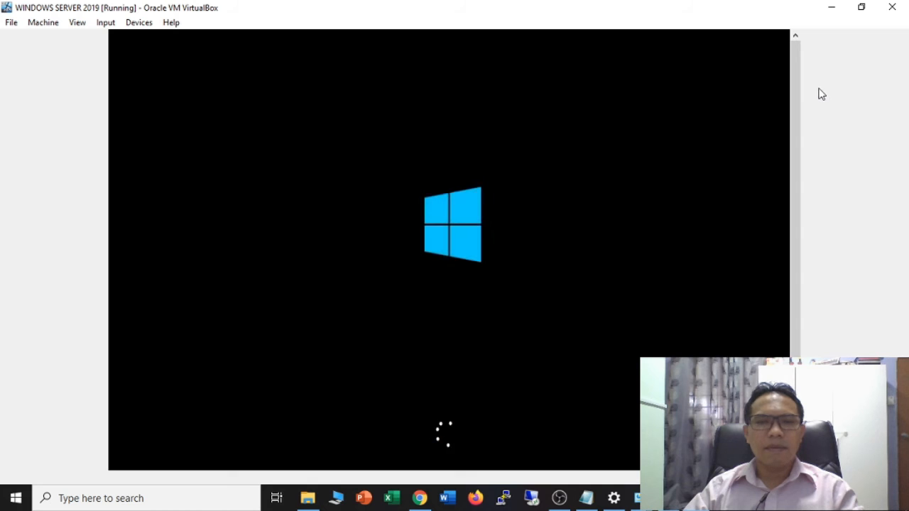
{"action": "left_click_drag", "start_coordinate": [800, 106], "coordinate": [805, 134]}
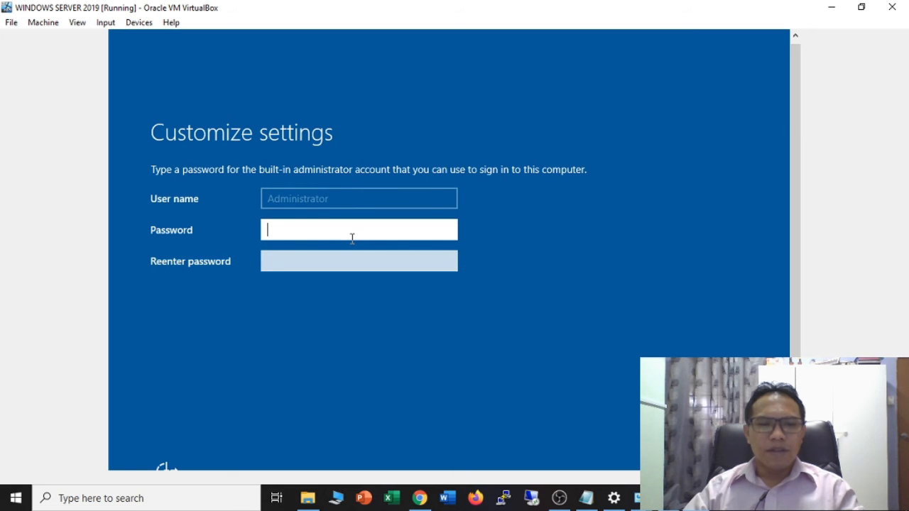
- Enter the Administrator password in both Password and Reenter password fields, then submit it
{"action": "type", "text": "•"}
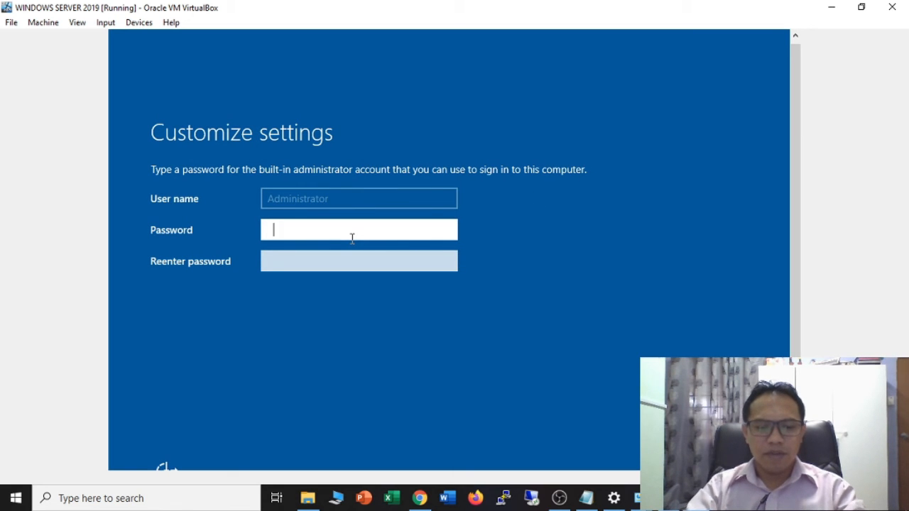
{"action": "type", "text": "•"}
{"action": "key", "text": "BackSpace"}
{"action": "type", "text": "•"}
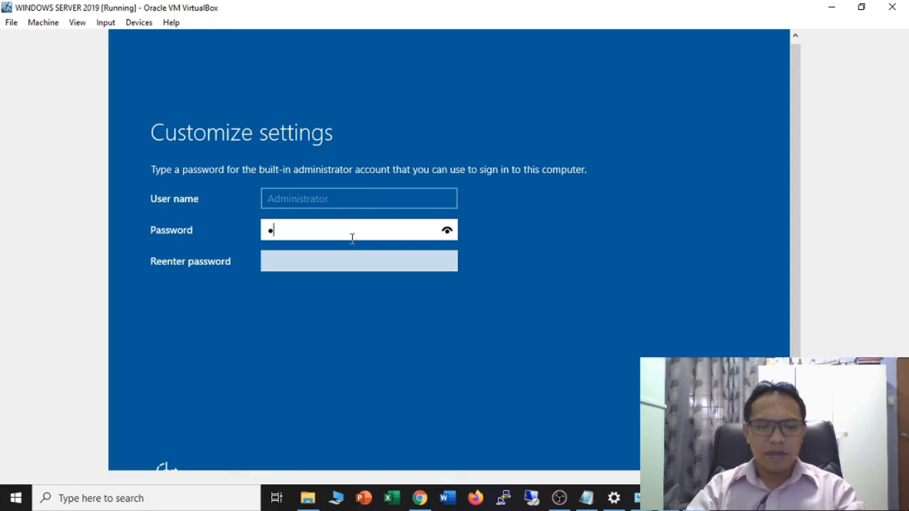
{"action": "type", "text": "•"}
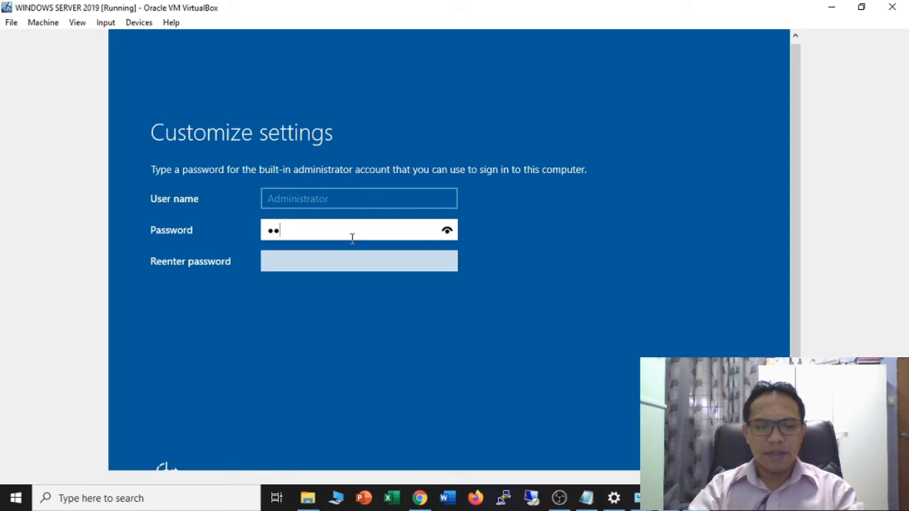
{"action": "key", "text": "BackSpace"}
{"action": "key", "text": "BackSpace"}
{"action": "type", "text": "••••"}
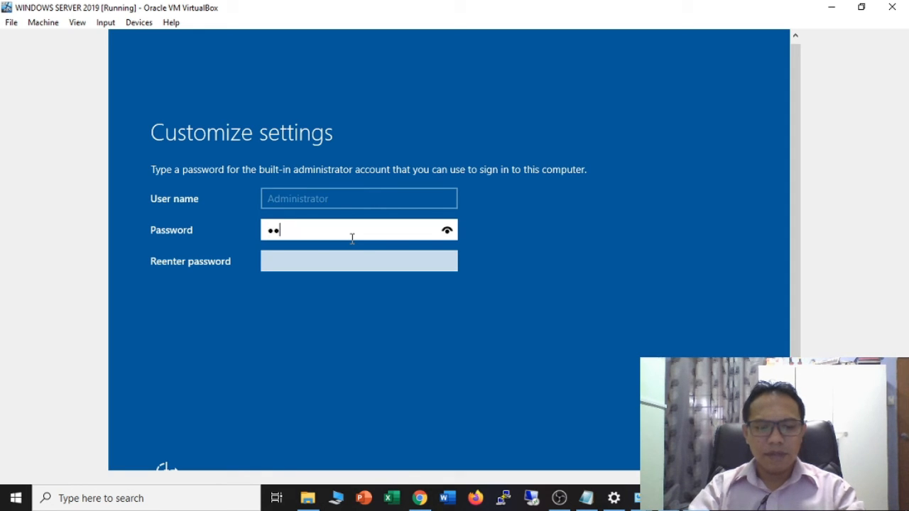
{"action": "type", "text": "••••"}
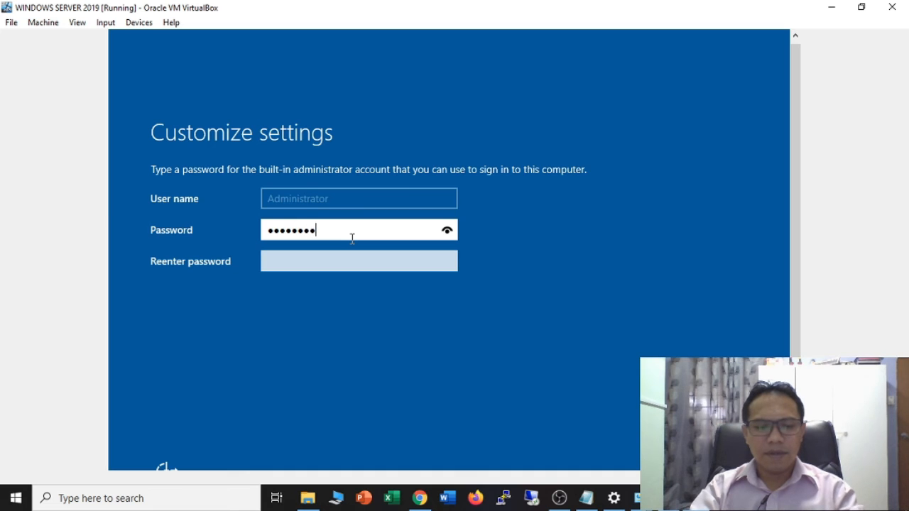
{"action": "type", "text": "••••"}
{"action": "left_click", "coordinate": [350, 262]}
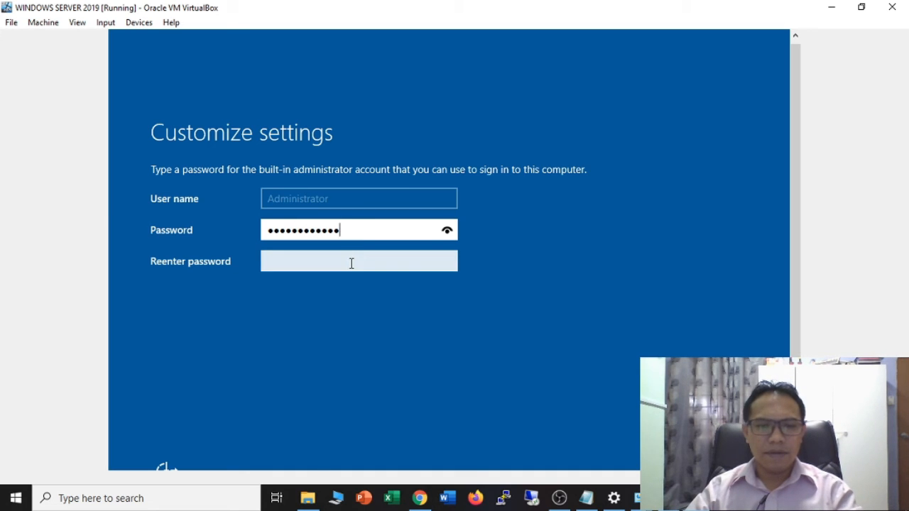
{"action": "type", "text": "••••••"}
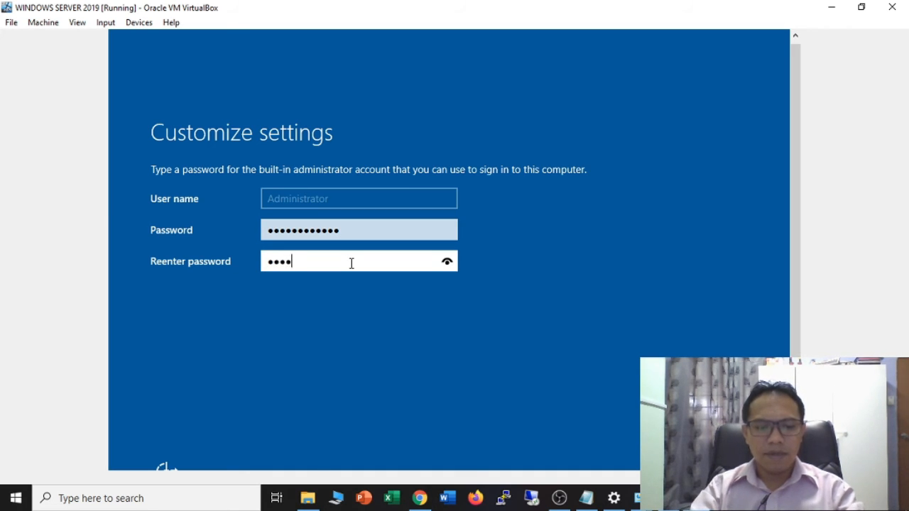
{"action": "type", "text": "••••••"}
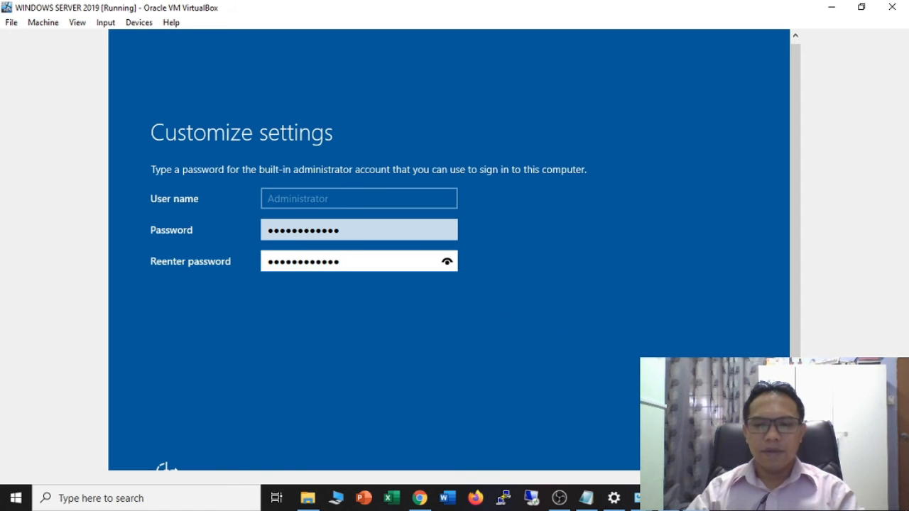
{"action": "key", "text": "Return"}
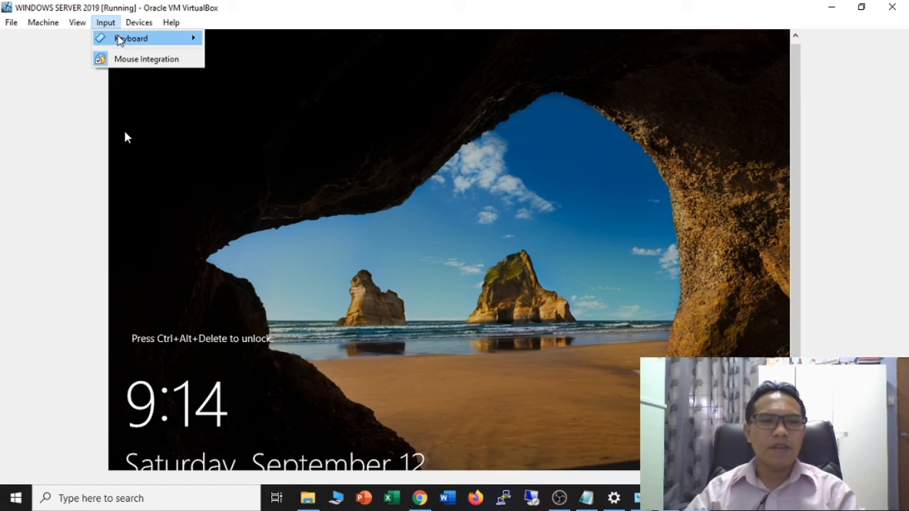
- Send Insert Ctrl-Alt-Del from Input > Keyboard and sign in with the Administrator password
{"action": "mouse_move", "coordinate": [119, 40]}
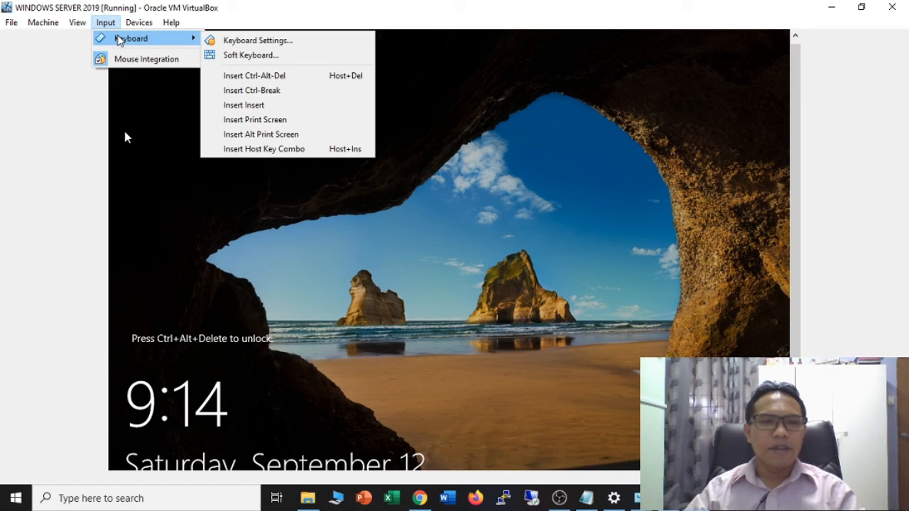
{"action": "left_click", "coordinate": [291, 81]}
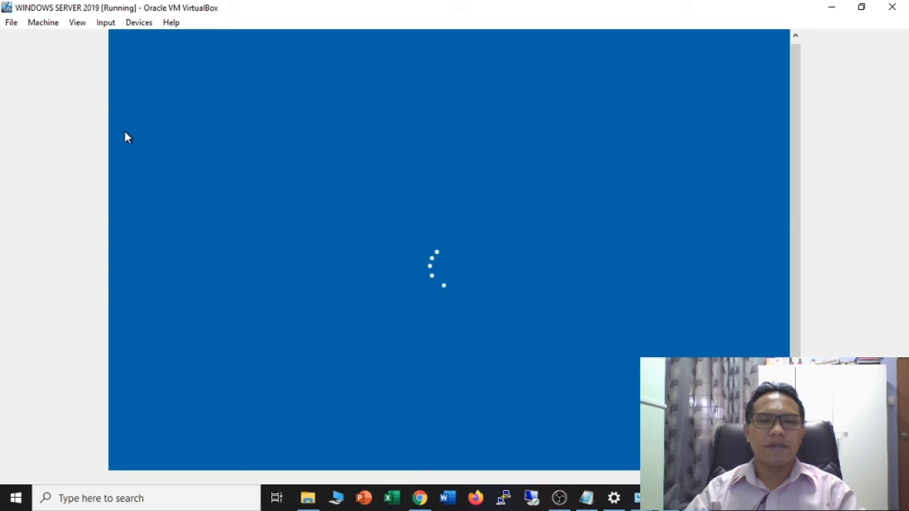
{"action": "type", "text": "P@"}
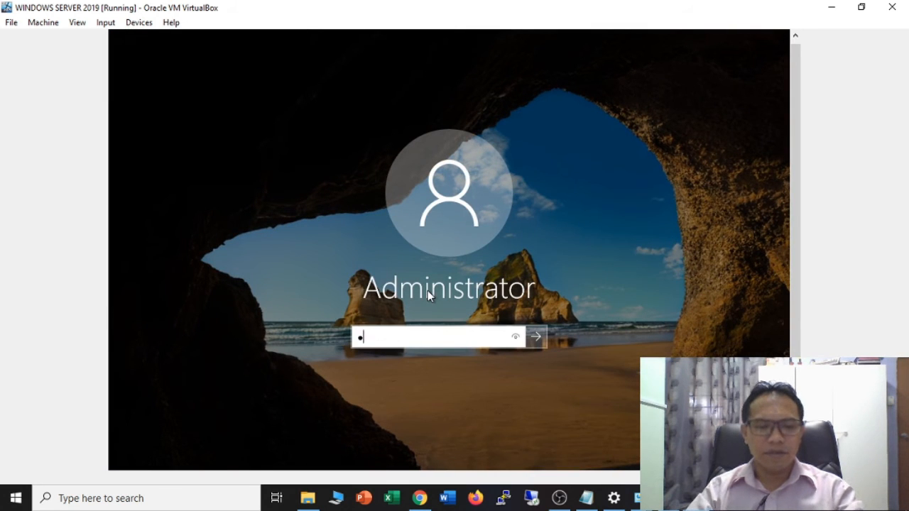
{"action": "type", "text": "ss"}
{"action": "key", "text": "BackSpace"}
{"action": "key", "text": "BackSpace"}
{"action": "key", "text": "BackSpace"}
{"action": "key", "text": "BackSpace"}
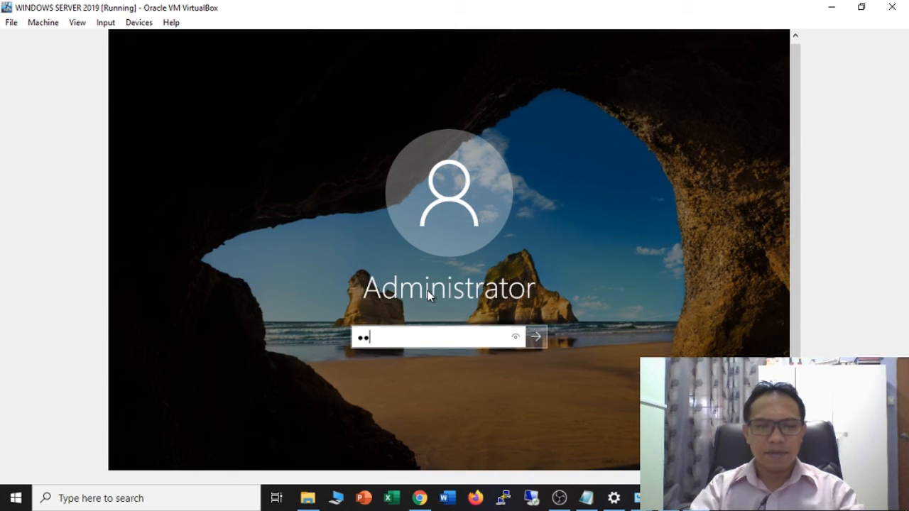
{"action": "type", "text": "P@ssw"}
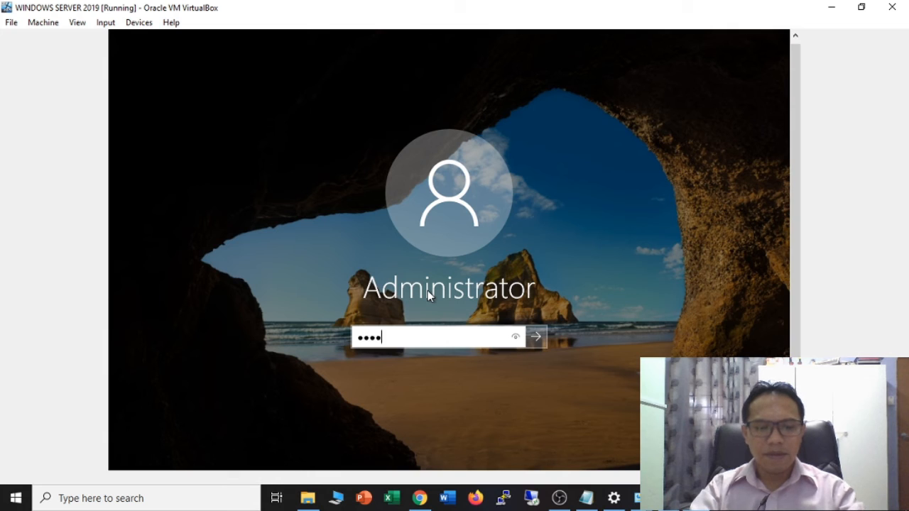
{"action": "type", "text": "0rd1234"}
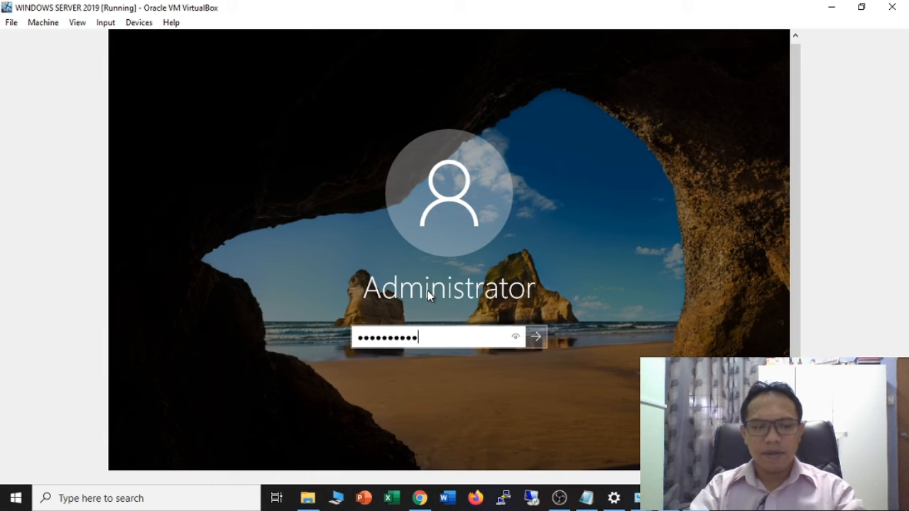
{"action": "key", "text": "Return"}
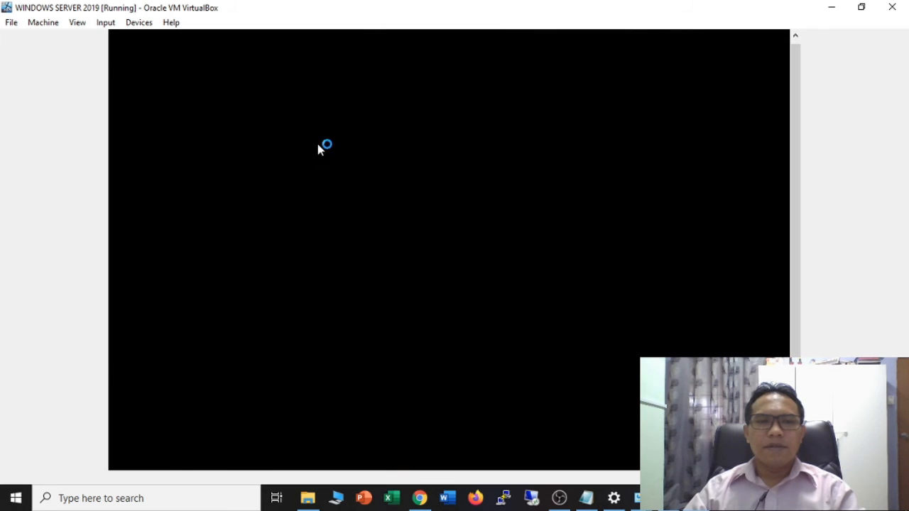
- Switch the VM to Full-screen Mode and allow the PC to be discoverable on the network
{"action": "left_click", "coordinate": [105, 23]}
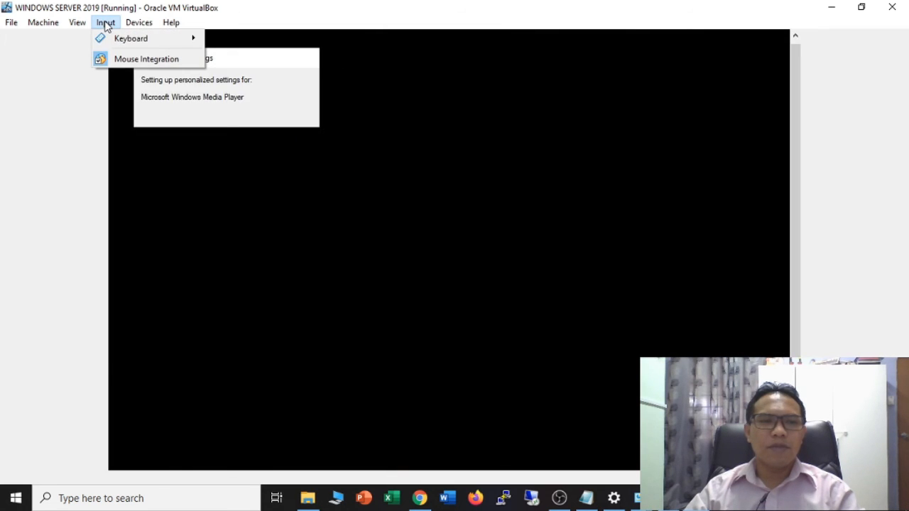
{"action": "mouse_move", "coordinate": [83, 24]}
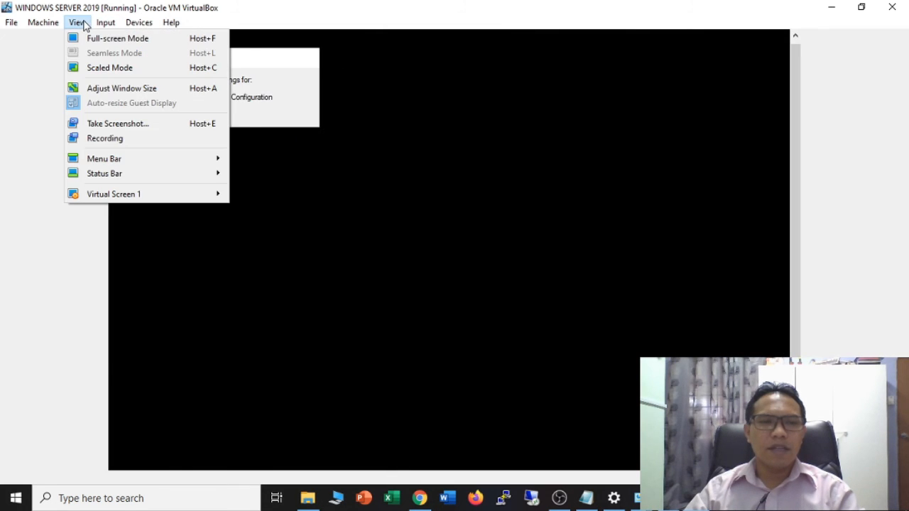
{"action": "left_click", "coordinate": [128, 41]}
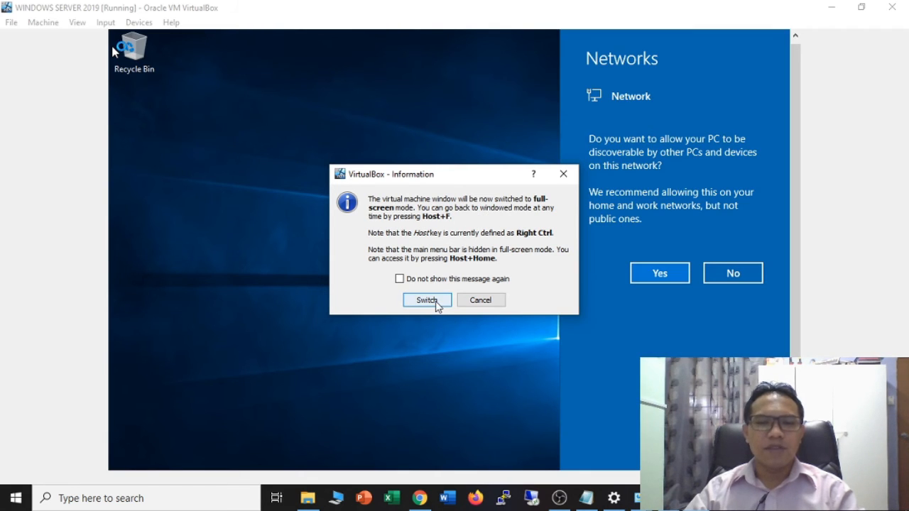
{"action": "left_click", "coordinate": [426, 301]}
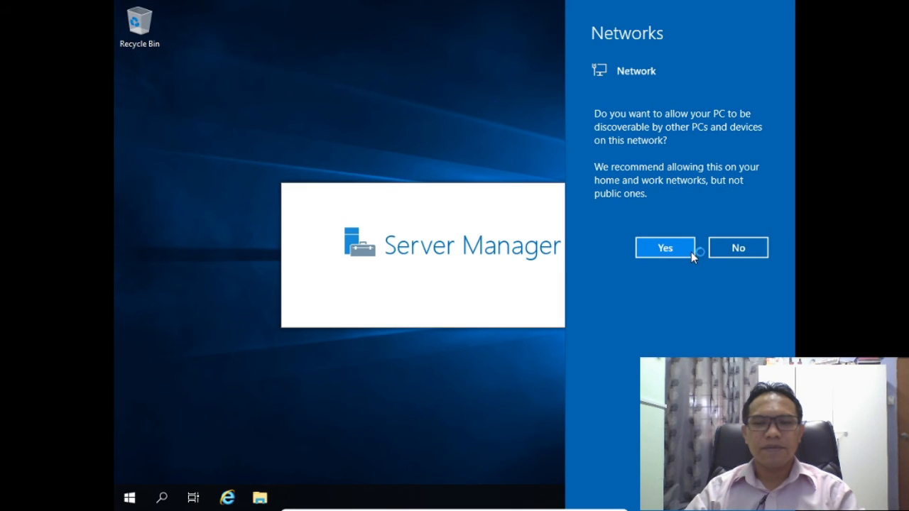
{"action": "left_click", "coordinate": [674, 247]}
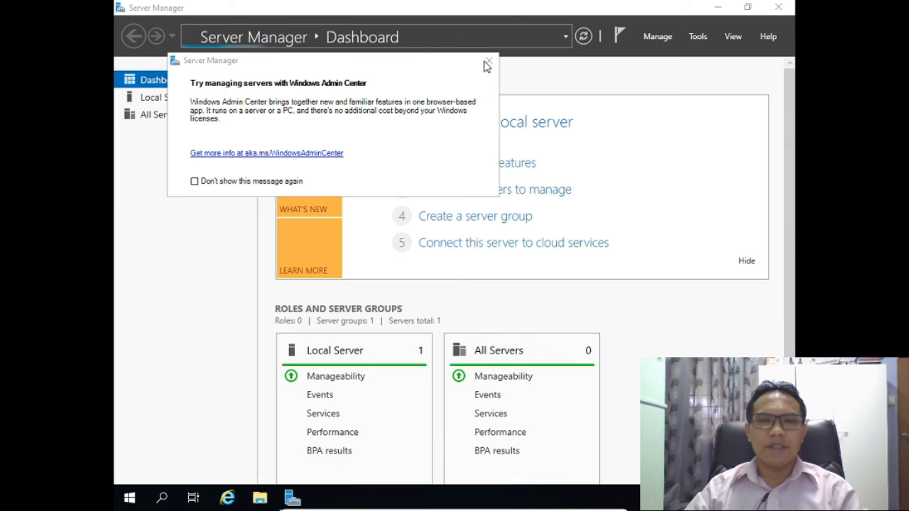
- Close the Windows Admin Center popup, minimize Server Manager, then reopen its Dashboard from Start
{"action": "left_click", "coordinate": [489, 60]}
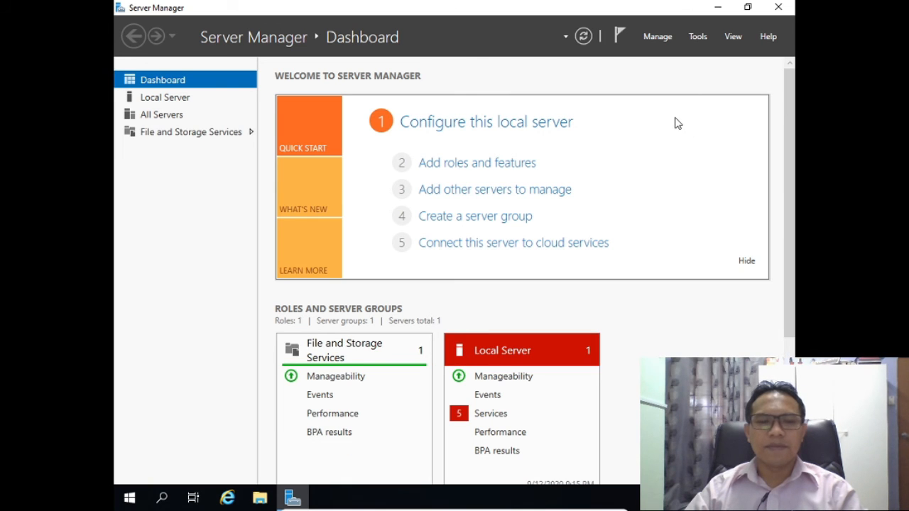
{"action": "left_click", "coordinate": [130, 500]}
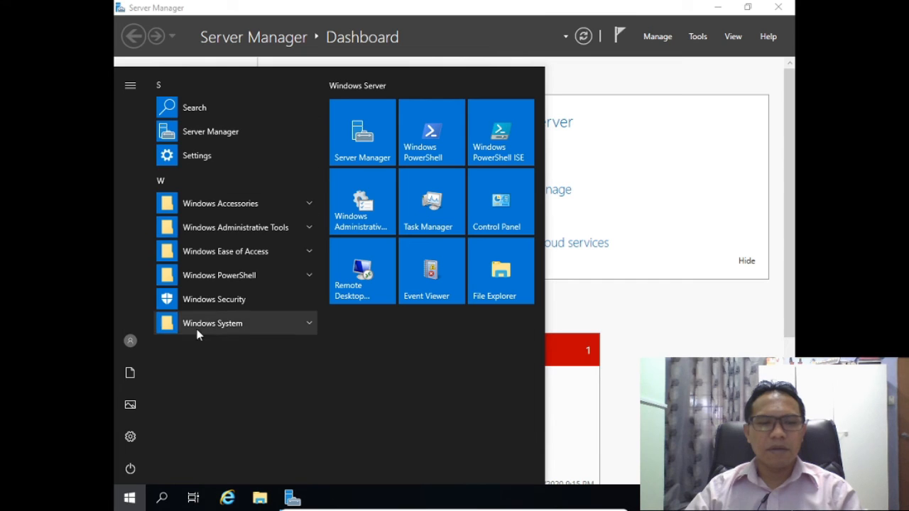
{"action": "left_click", "coordinate": [695, 325]}
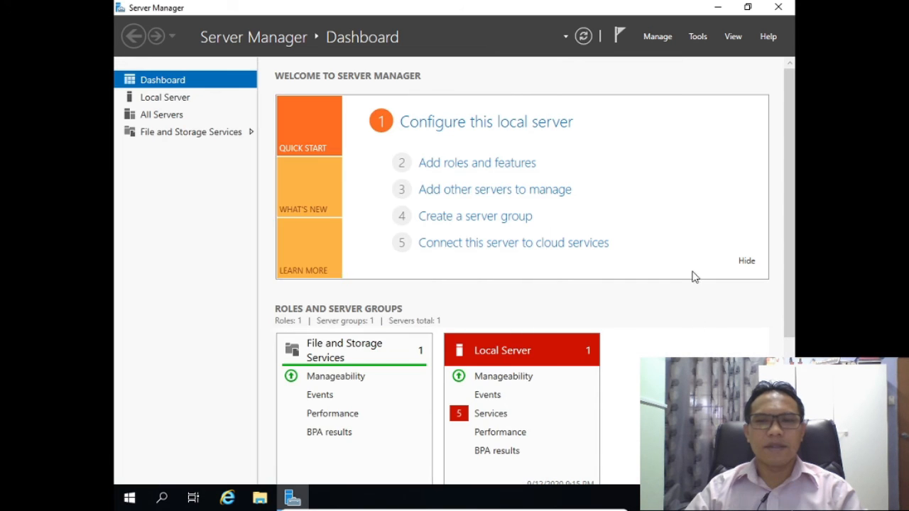
{"action": "left_click", "coordinate": [718, 7]}
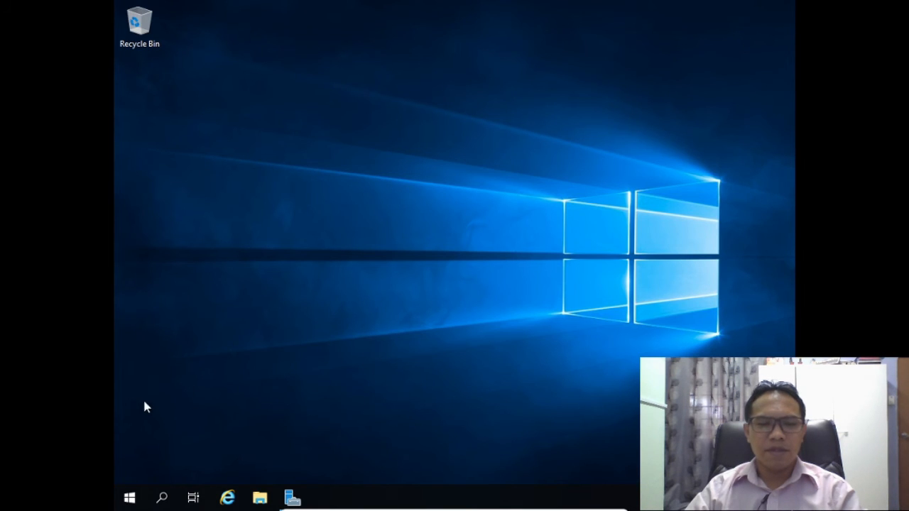
{"action": "left_click", "coordinate": [130, 497]}
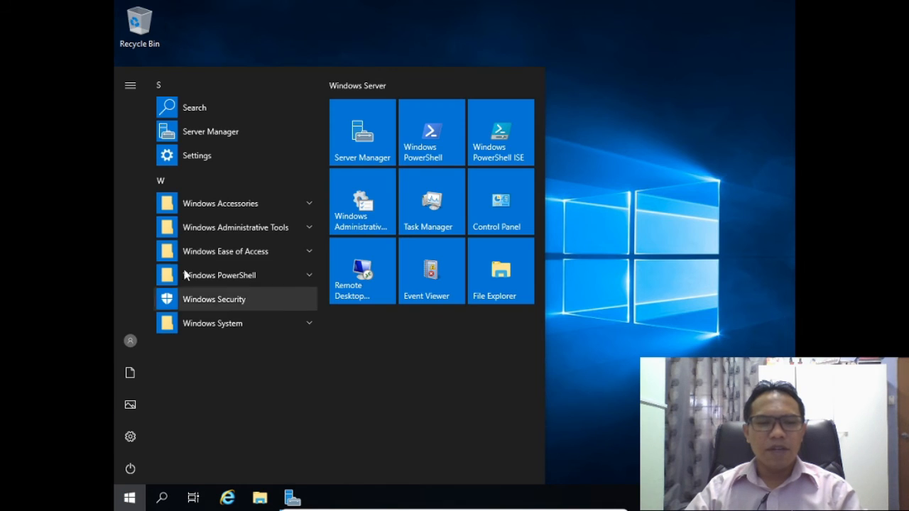
{"action": "left_click", "coordinate": [352, 137]}
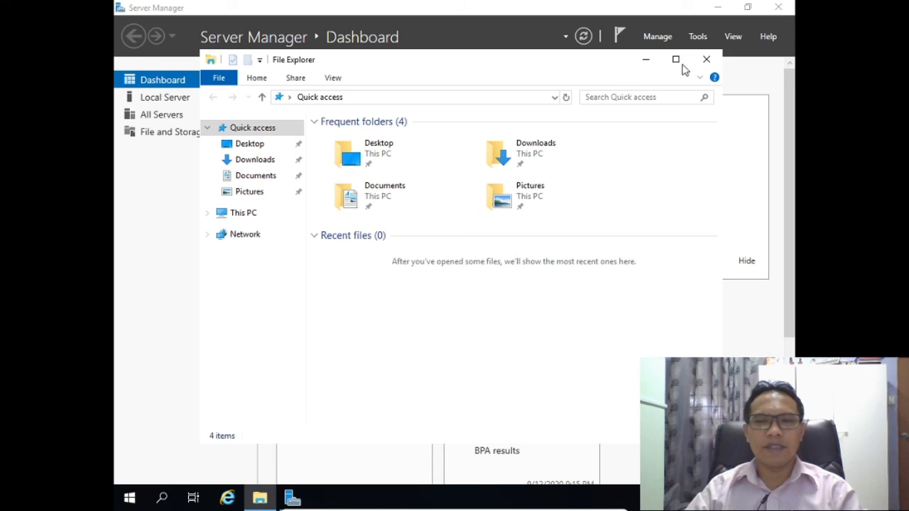
- Maximize File Explorer, select This PC and open its Properties System window
{"action": "left_click", "coordinate": [677, 60]}
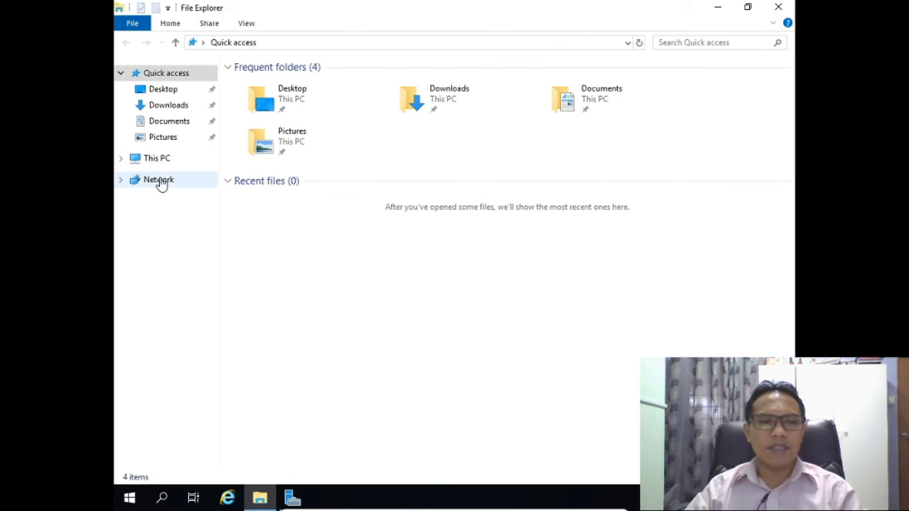
{"action": "right_click", "coordinate": [161, 182]}
{"action": "right_click", "coordinate": [162, 160]}
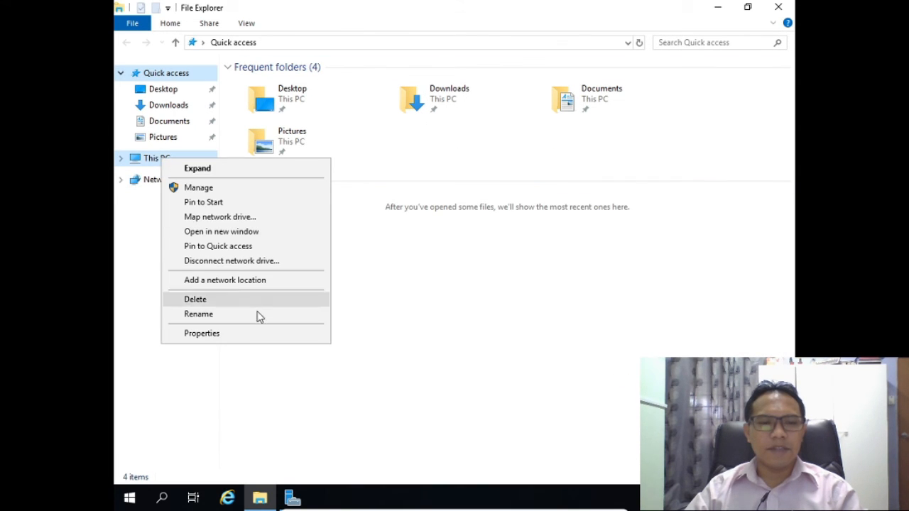
{"action": "left_click", "coordinate": [260, 334]}
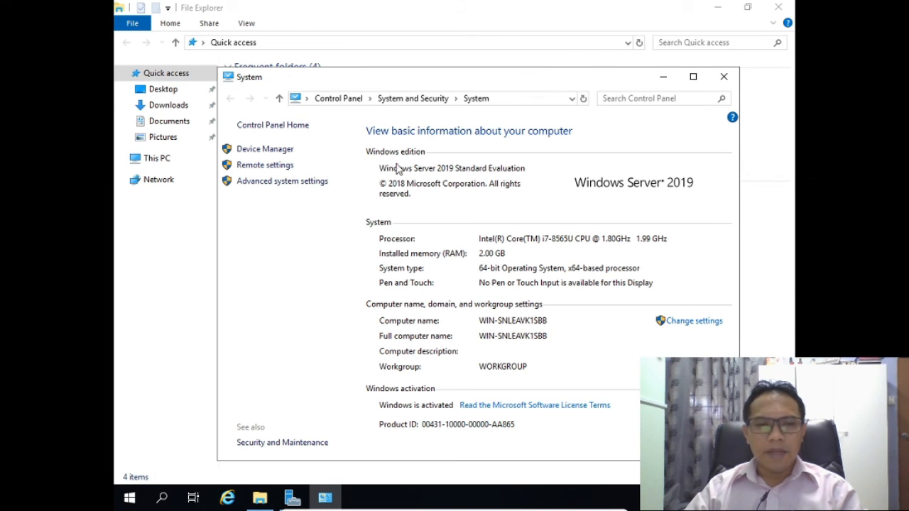
{"action": "left_click", "coordinate": [723, 77]}
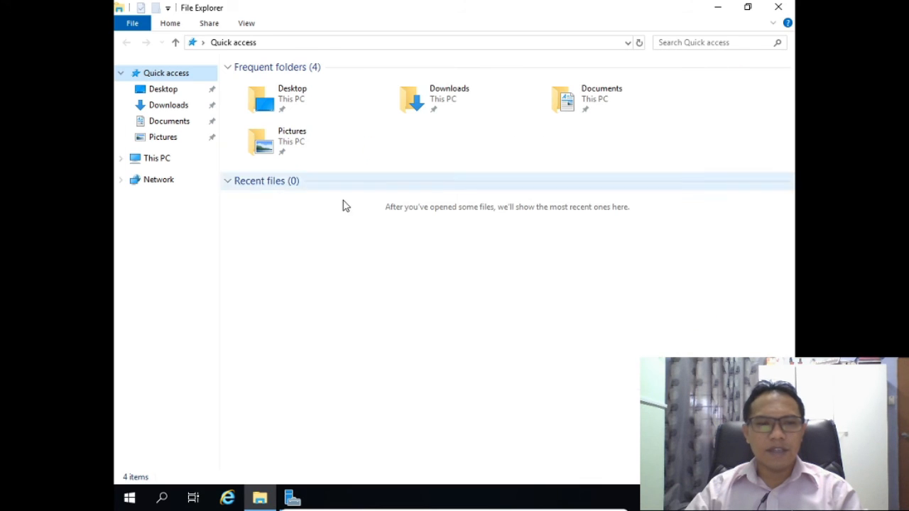
{"action": "left_click", "coordinate": [165, 161]}
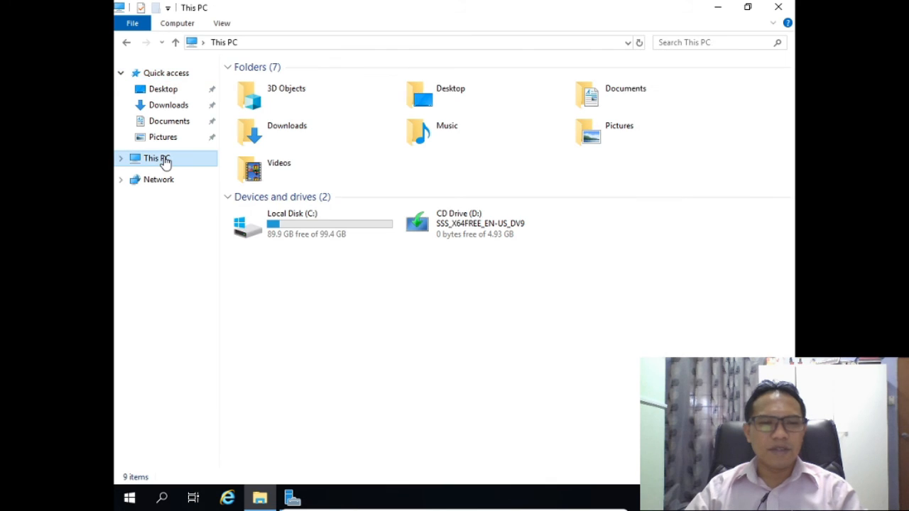
{"action": "right_click", "coordinate": [164, 161]}
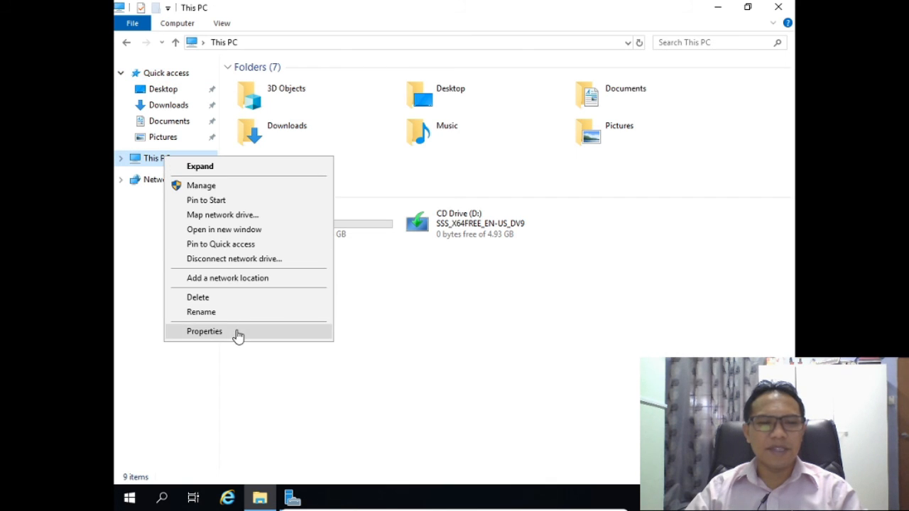
{"action": "left_click", "coordinate": [238, 333]}
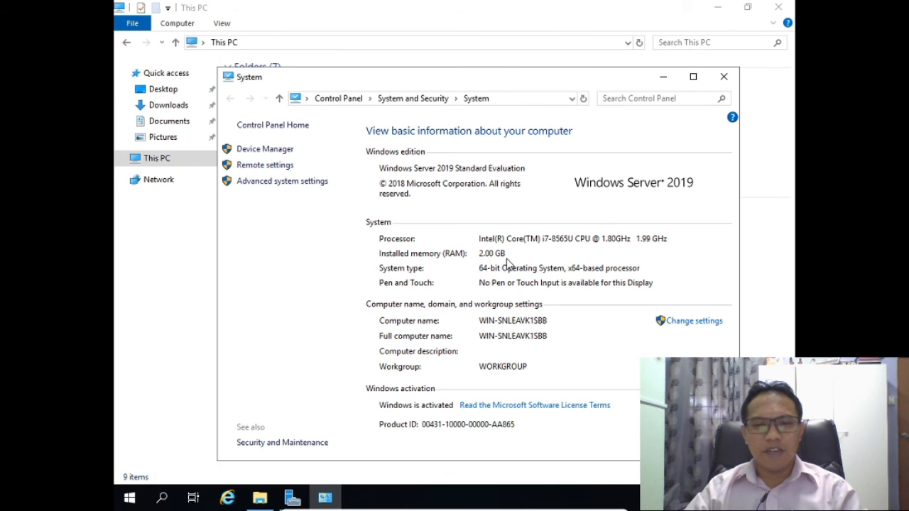
{"action": "left_click", "coordinate": [274, 151]}
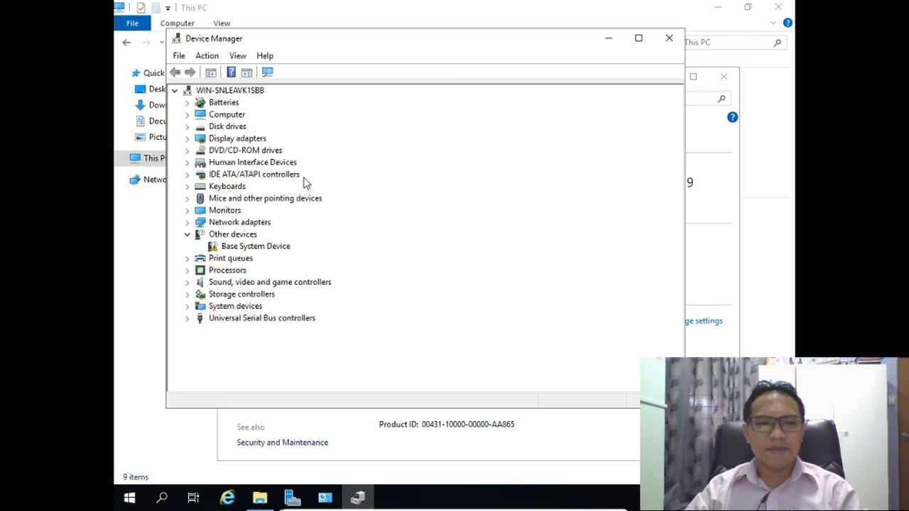
{"action": "left_click", "coordinate": [189, 271]}
{"action": "left_click", "coordinate": [325, 294]}
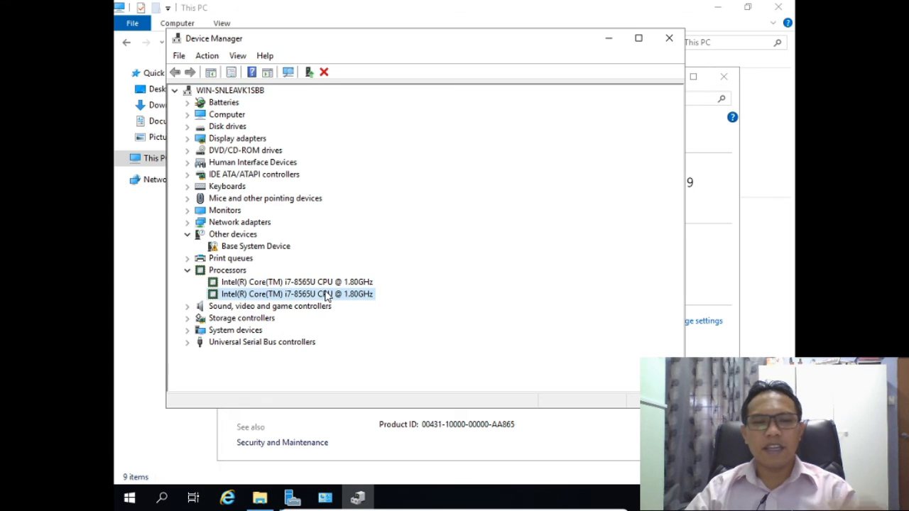
{"action": "left_click", "coordinate": [337, 283]}
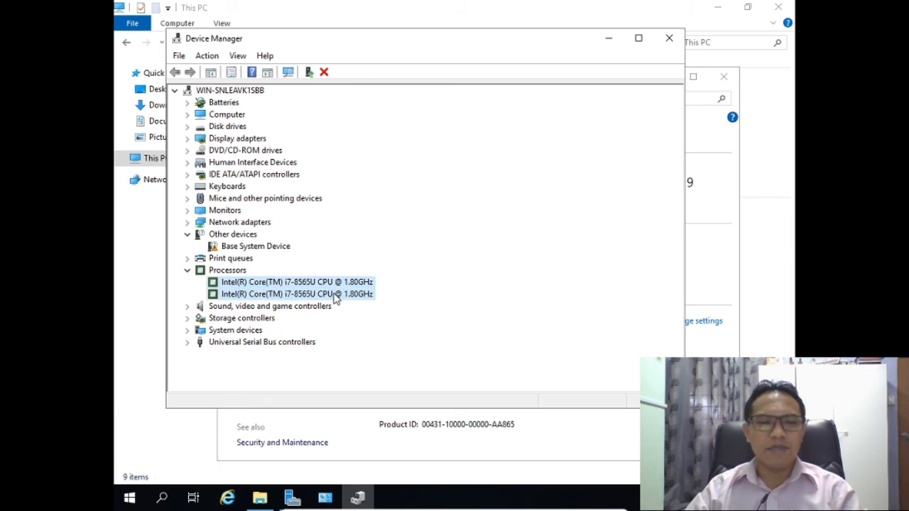
{"action": "left_click", "coordinate": [334, 294]}
{"action": "left_click", "coordinate": [338, 283]}
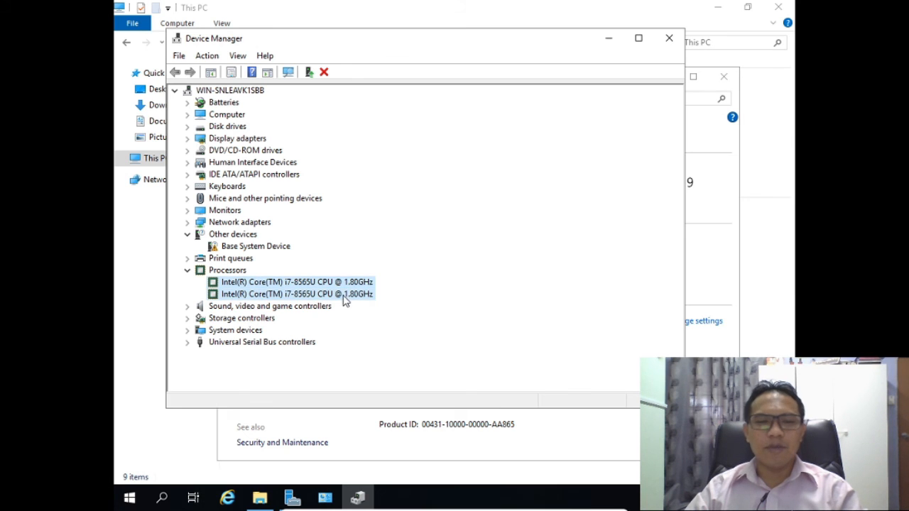
{"action": "left_click", "coordinate": [350, 298]}
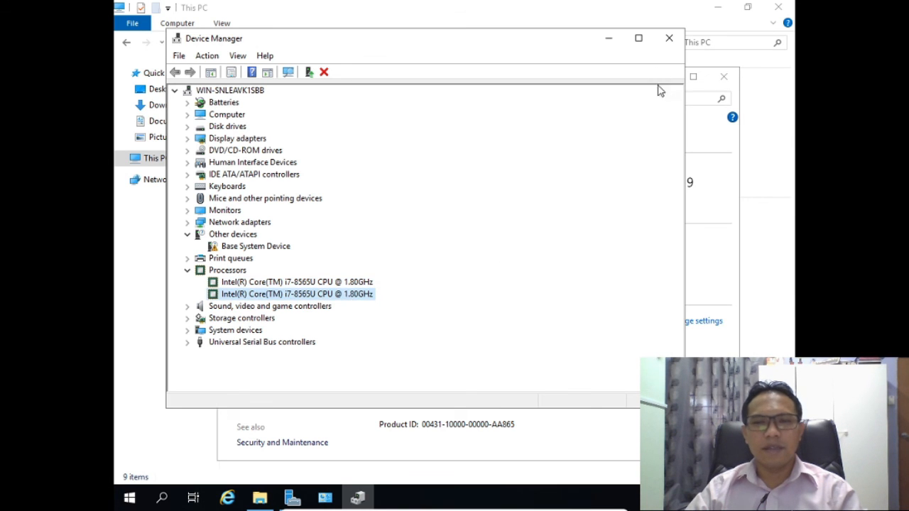
{"action": "left_click", "coordinate": [668, 37]}
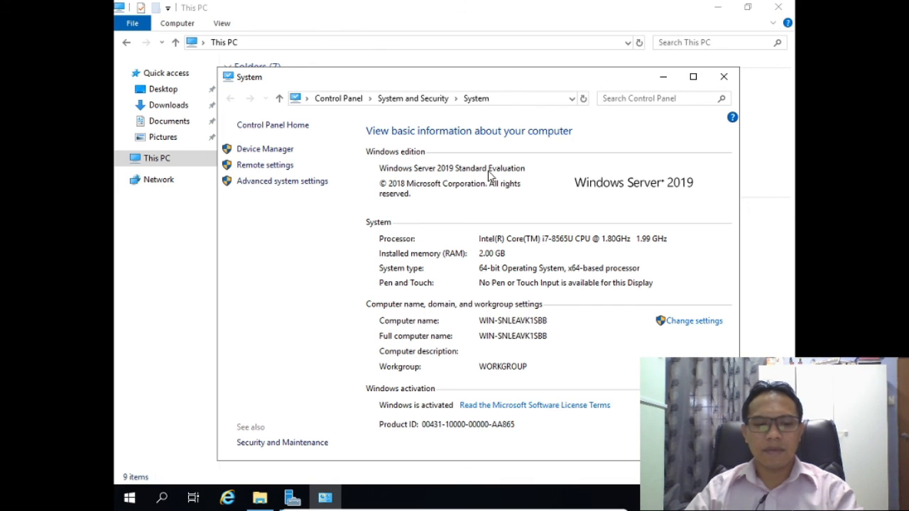
- Bring the This PC window forward and exit full-screen from the VM mini toolbar
{"action": "key", "text": "alt"}
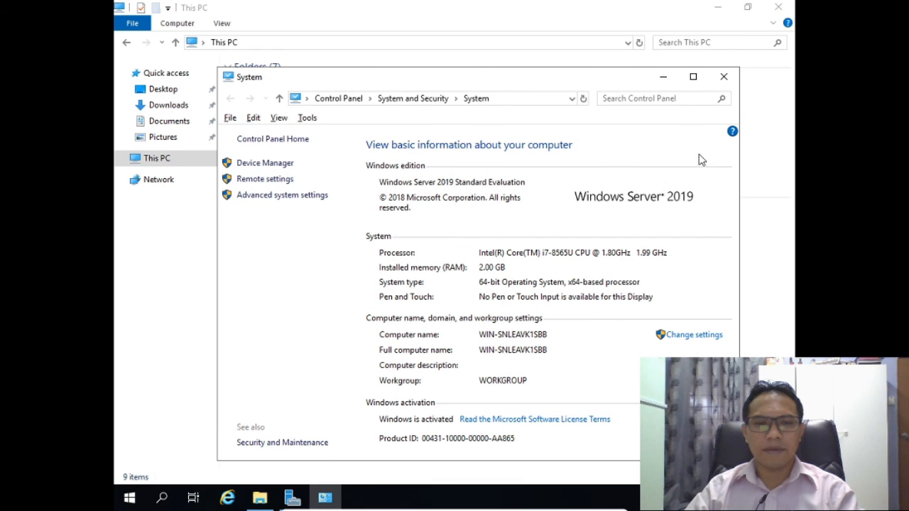
{"action": "left_click", "coordinate": [779, 169]}
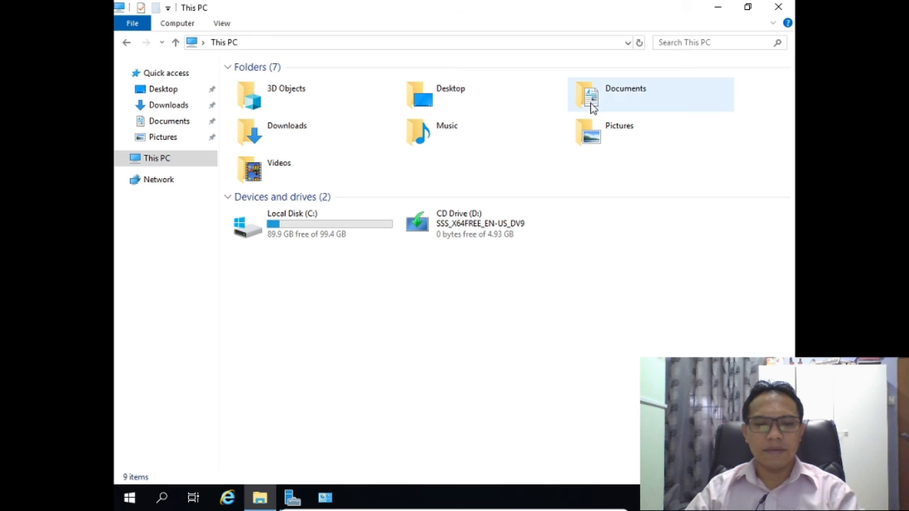
{"action": "mouse_move", "coordinate": [542, 508]}
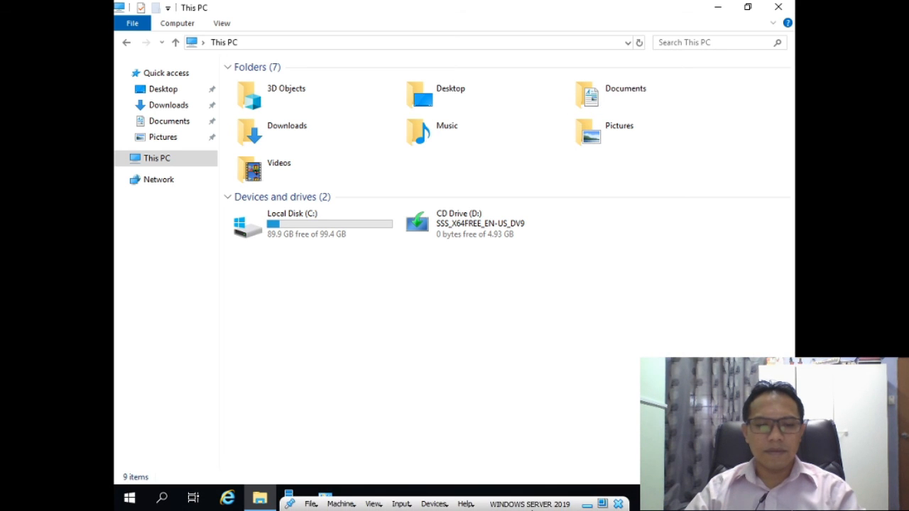
{"action": "left_click", "coordinate": [618, 504]}
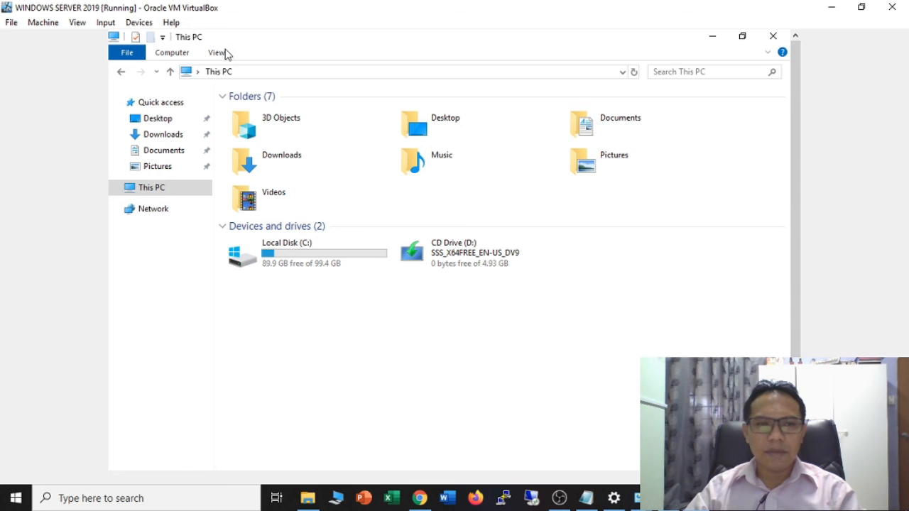
- Minimize This PC, close the System window and Server Manager, and restore down the VM window
{"action": "left_click", "coordinate": [713, 37]}
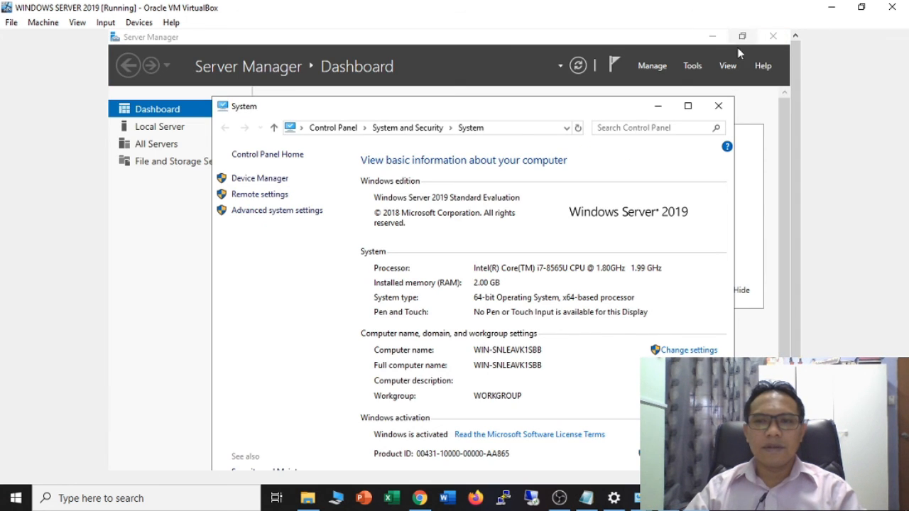
{"action": "left_click", "coordinate": [717, 106]}
{"action": "left_click", "coordinate": [773, 37]}
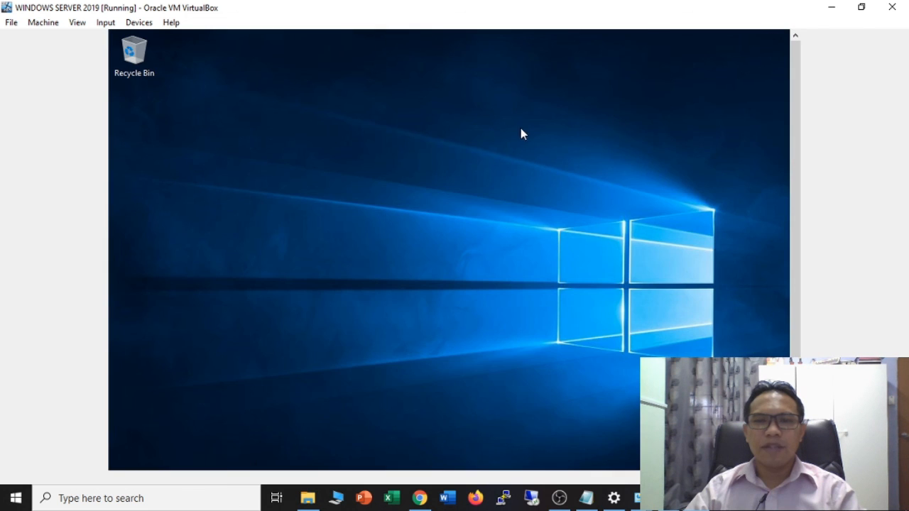
{"action": "left_click", "coordinate": [861, 8]}
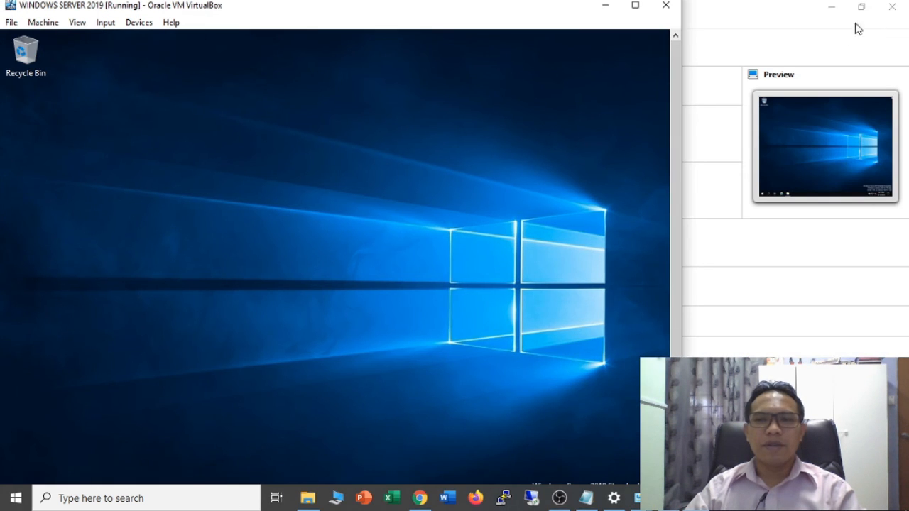
- Minimize the host's VirtualBox Manager, System, Downloads, browser, Settings and Notepad windows
{"action": "left_click", "coordinate": [831, 8]}
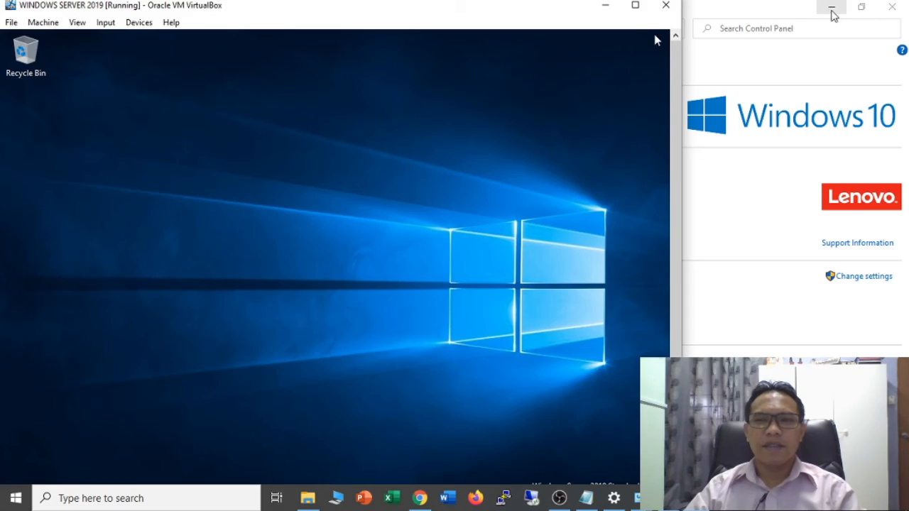
{"action": "left_click", "coordinate": [830, 9]}
{"action": "left_click", "coordinate": [830, 9]}
{"action": "left_click", "coordinate": [831, 10]}
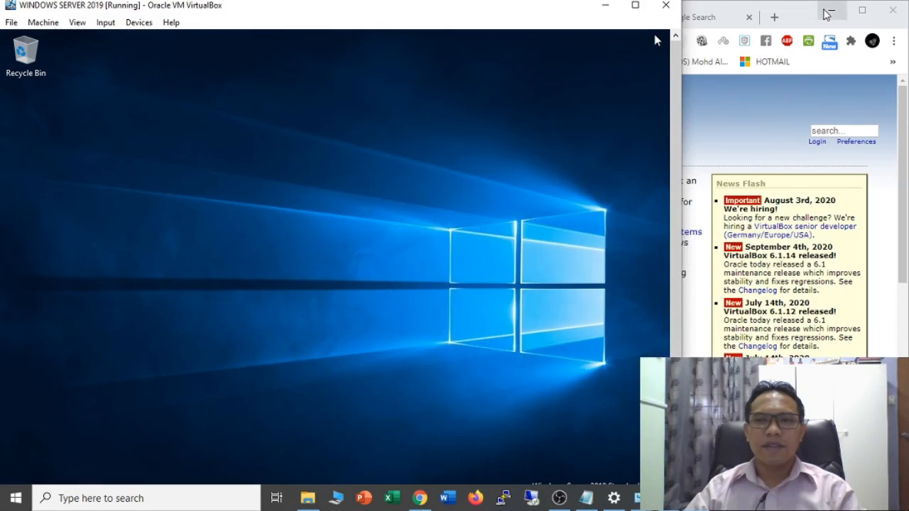
{"action": "left_click", "coordinate": [831, 11]}
{"action": "left_click", "coordinate": [831, 11]}
{"action": "left_click", "coordinate": [831, 14]}
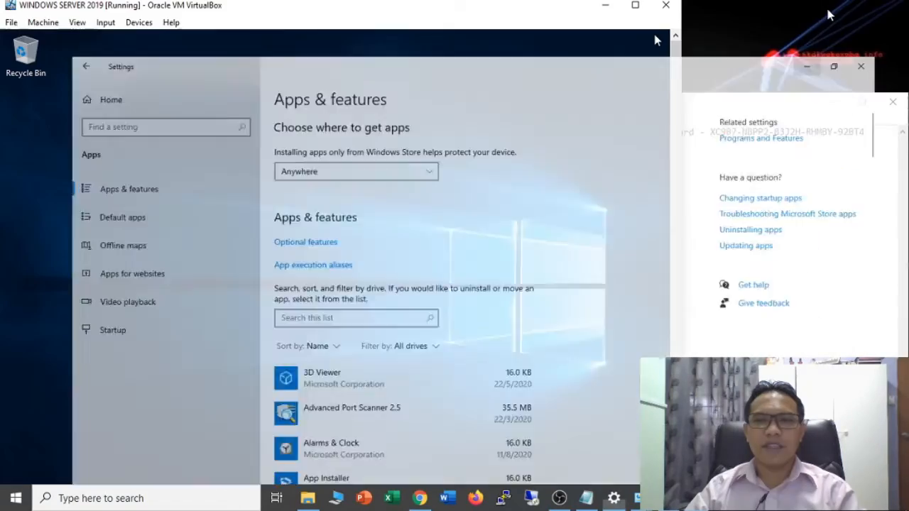
{"action": "left_click", "coordinate": [831, 14]}
{"action": "left_click", "coordinate": [827, 101]}
{"action": "left_click", "coordinate": [827, 101]}
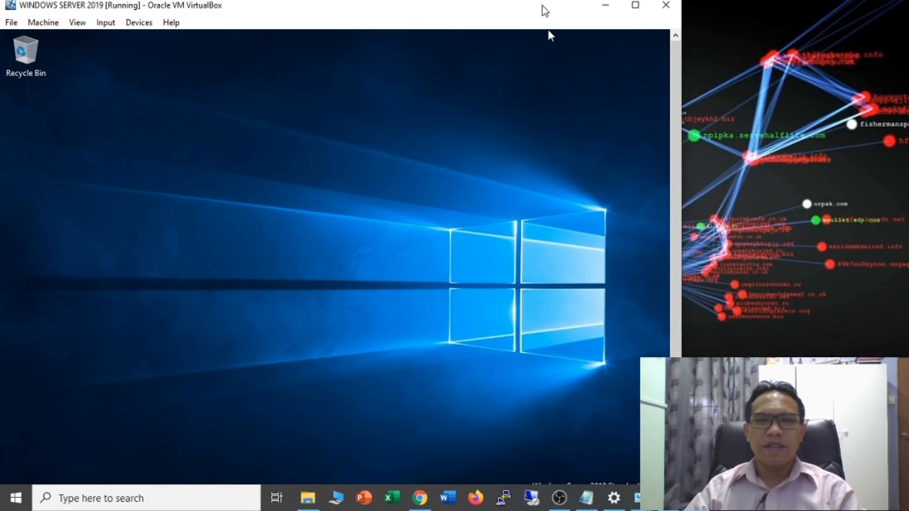
- Restore the VM window from maximized and widen it to the left and right
{"action": "double_click", "coordinate": [543, 5]}
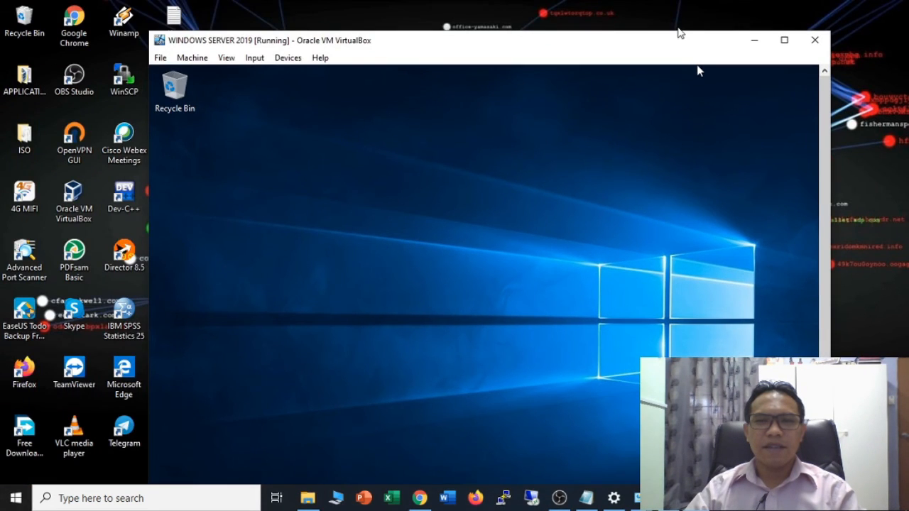
{"action": "left_click_drag", "start_coordinate": [678, 32], "coordinate": [719, 61]}
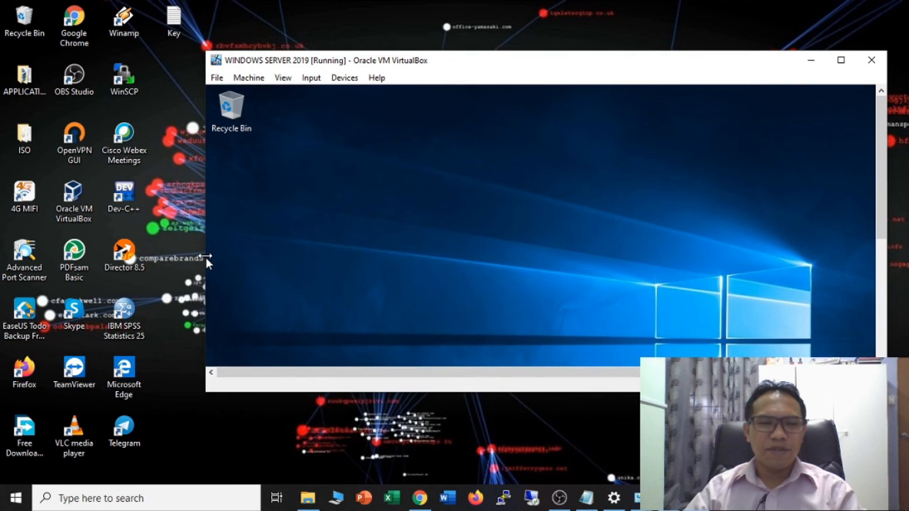
{"action": "left_click_drag", "start_coordinate": [207, 263], "coordinate": [441, 262]}
{"action": "left_click_drag", "start_coordinate": [746, 63], "coordinate": [667, 34]}
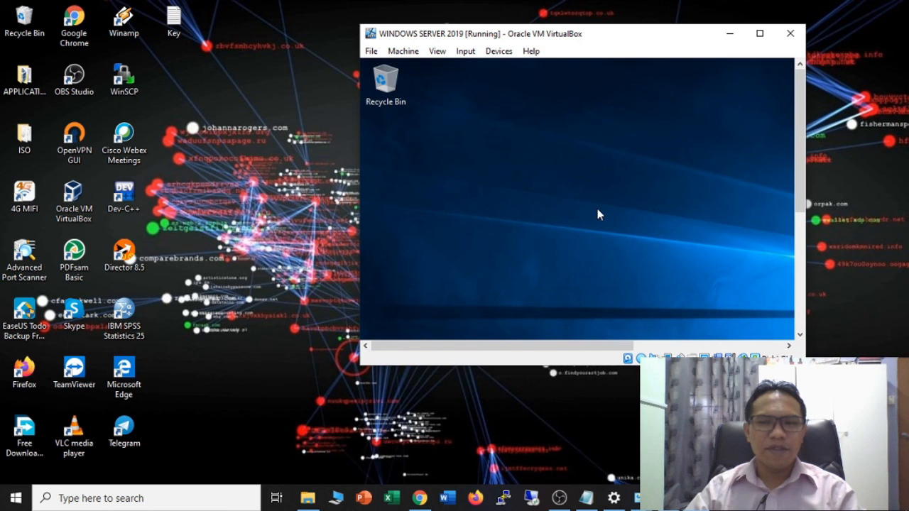
{"action": "left_click_drag", "start_coordinate": [799, 190], "coordinate": [797, 308]}
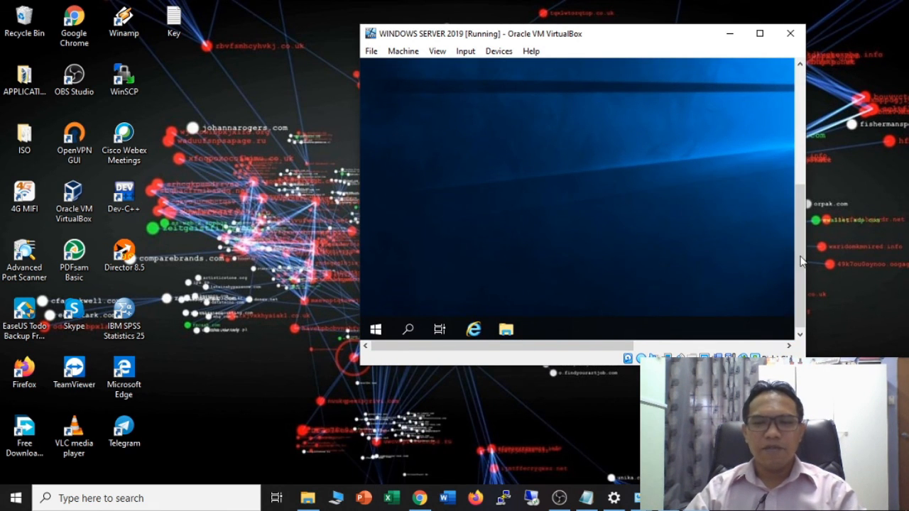
{"action": "left_click_drag", "start_coordinate": [801, 276], "coordinate": [808, 145]}
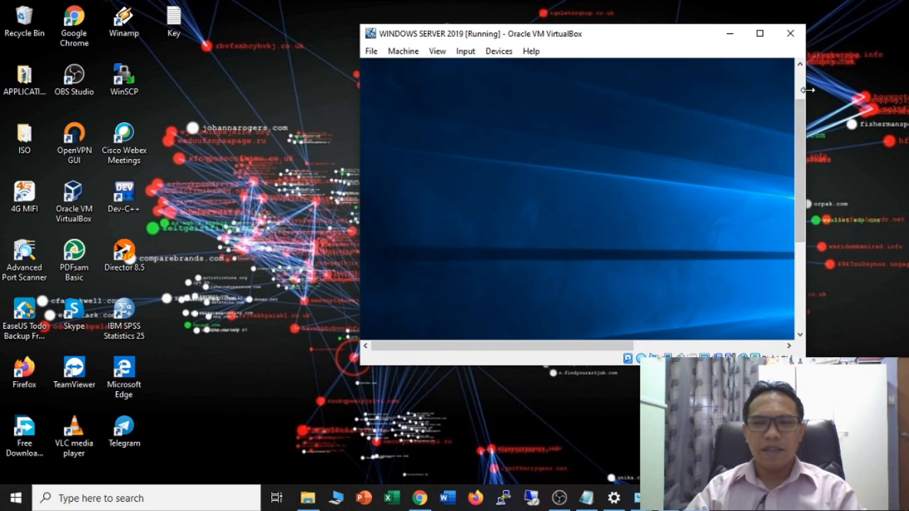
{"action": "left_click_drag", "start_coordinate": [805, 107], "coordinate": [870, 107]}
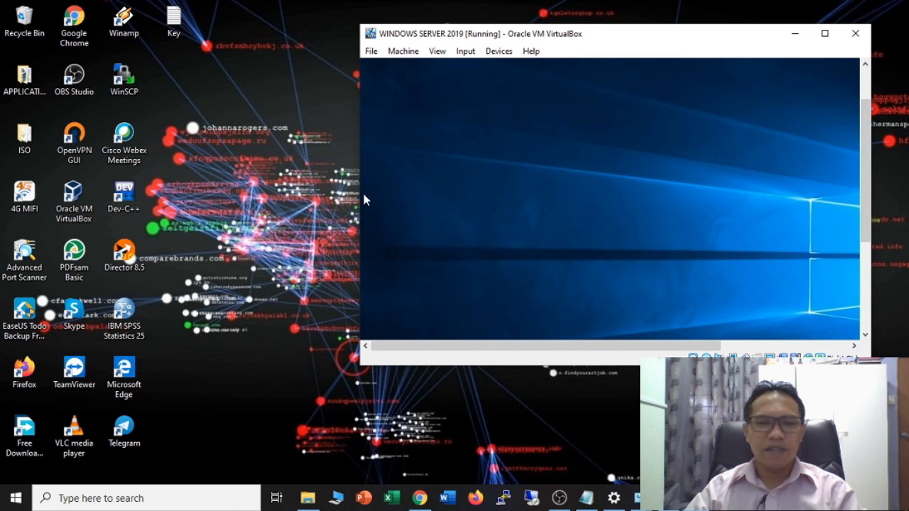
{"action": "left_click_drag", "start_coordinate": [362, 200], "coordinate": [240, 200]}
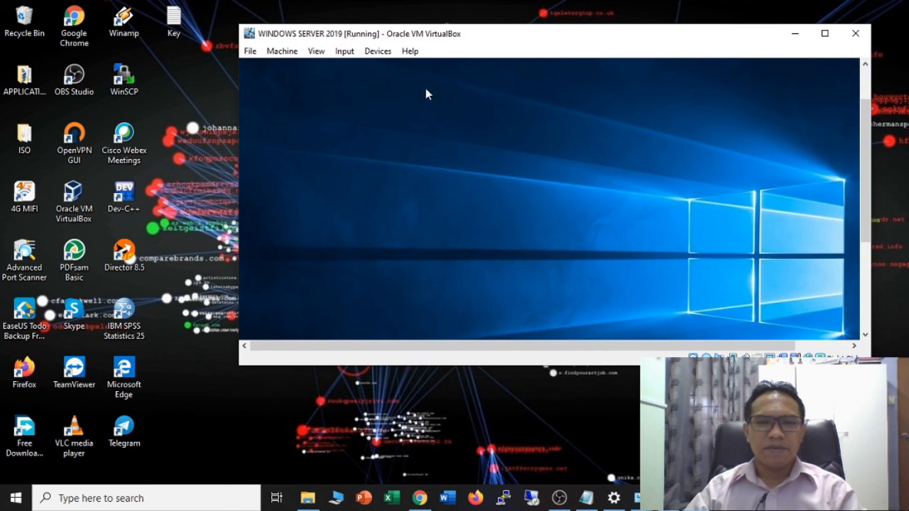
- Apply View > Adjust Window Size, then shrink and move the VM window near the top
{"action": "left_click", "coordinate": [345, 51]}
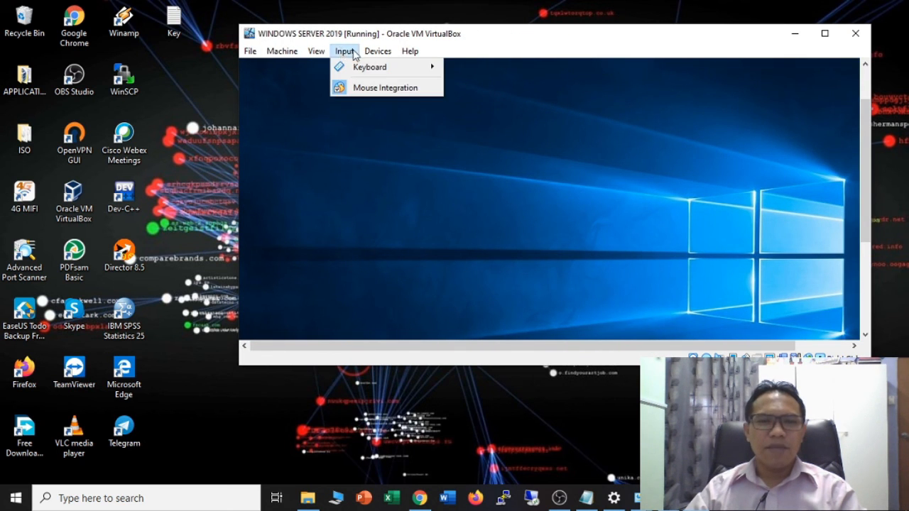
{"action": "mouse_move", "coordinate": [371, 55]}
{"action": "mouse_move", "coordinate": [316, 51]}
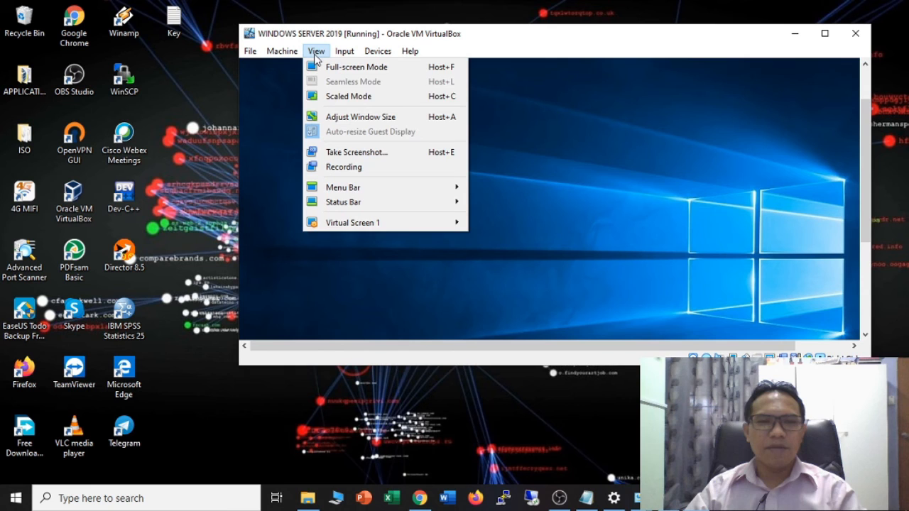
{"action": "left_click", "coordinate": [335, 117]}
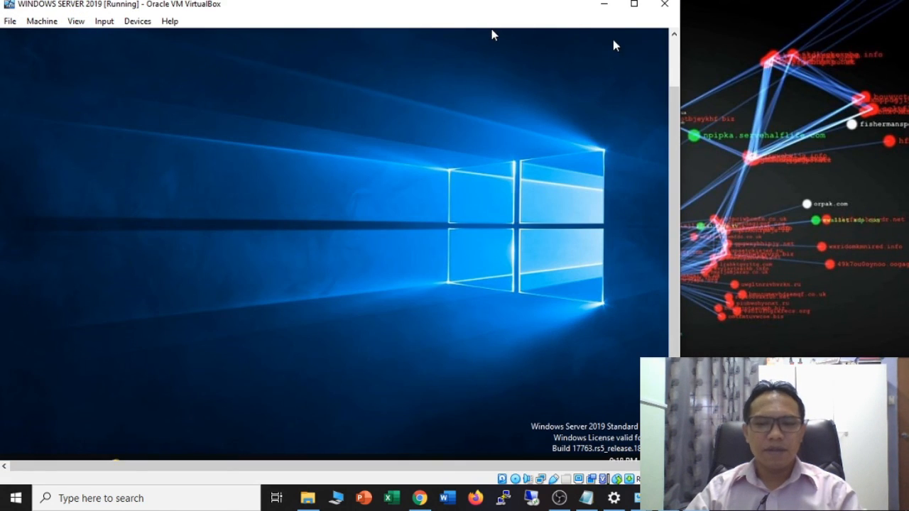
{"action": "left_click_drag", "start_coordinate": [514, 5], "coordinate": [680, 38]}
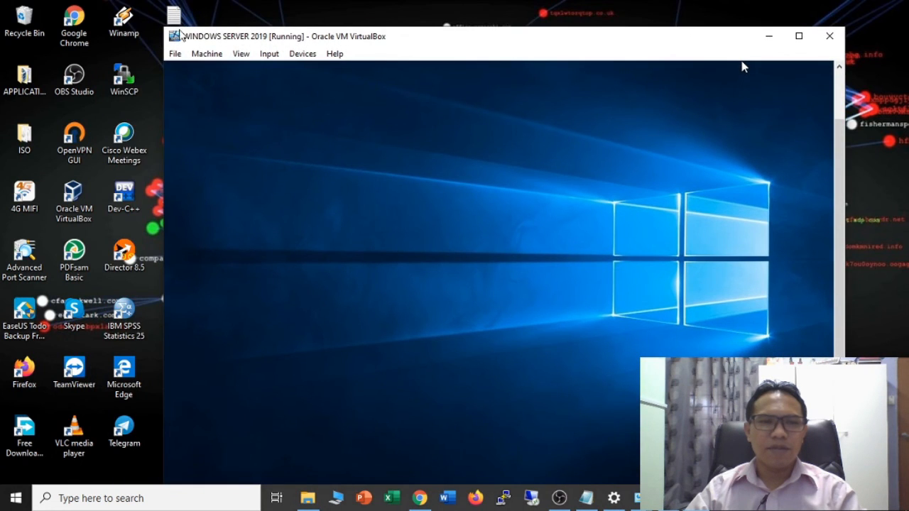
{"action": "left_click_drag", "start_coordinate": [164, 27], "coordinate": [440, 151]}
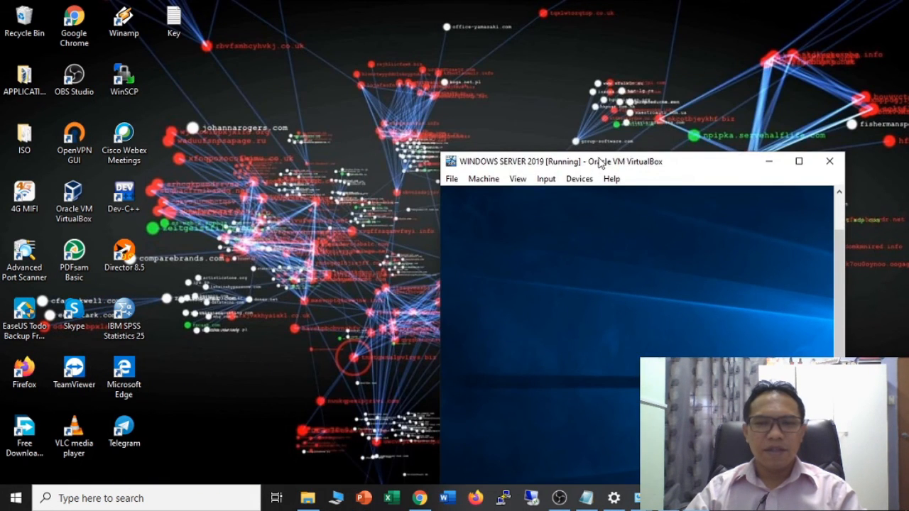
{"action": "left_click_drag", "start_coordinate": [600, 162], "coordinate": [580, 61]}
{"action": "left_click", "coordinate": [493, 77]}
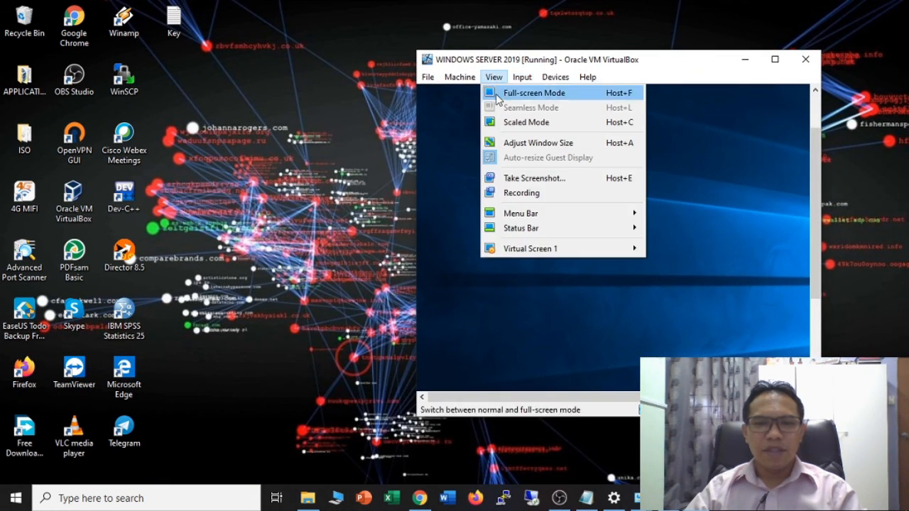
- Switch the VM to Scaled Mode and enlarge the window from its bottom-right corner
{"action": "left_click", "coordinate": [529, 124]}
{"action": "left_click", "coordinate": [579, 295]}
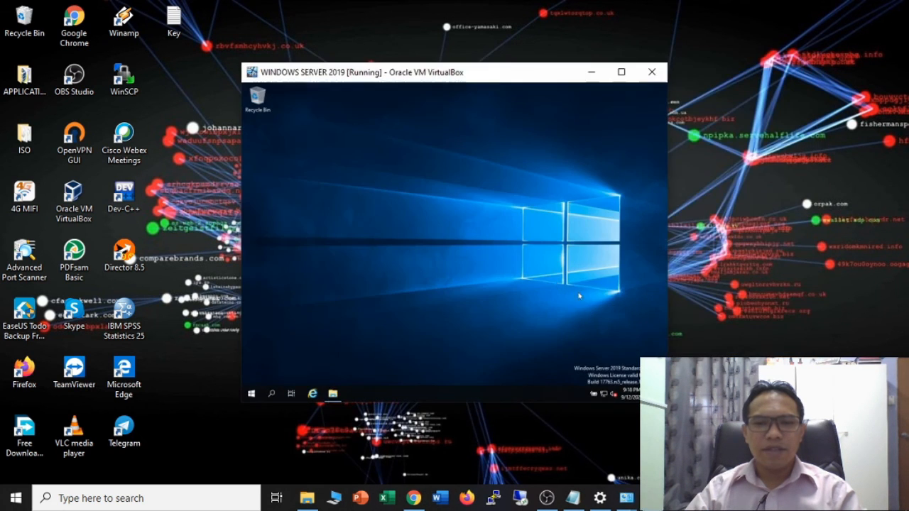
{"action": "left_click_drag", "start_coordinate": [441, 73], "coordinate": [508, 71]}
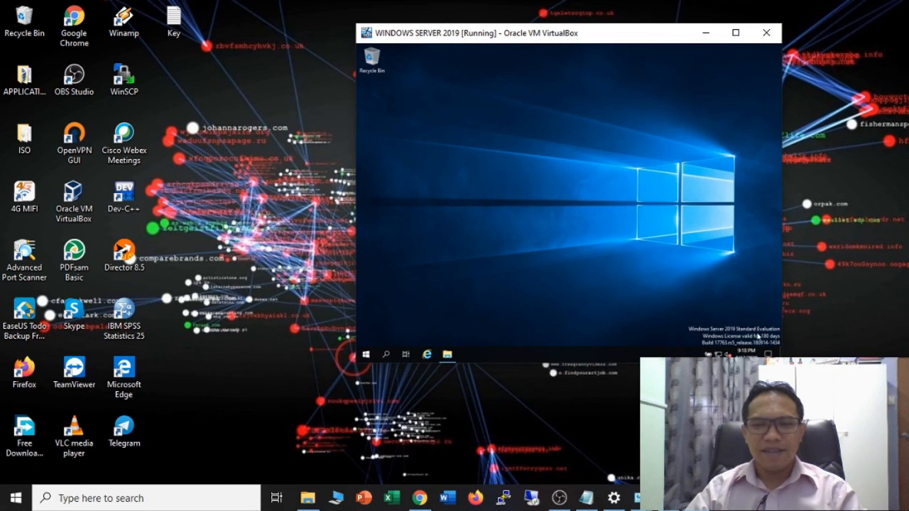
{"action": "left_click_drag", "start_coordinate": [782, 363], "coordinate": [866, 461]}
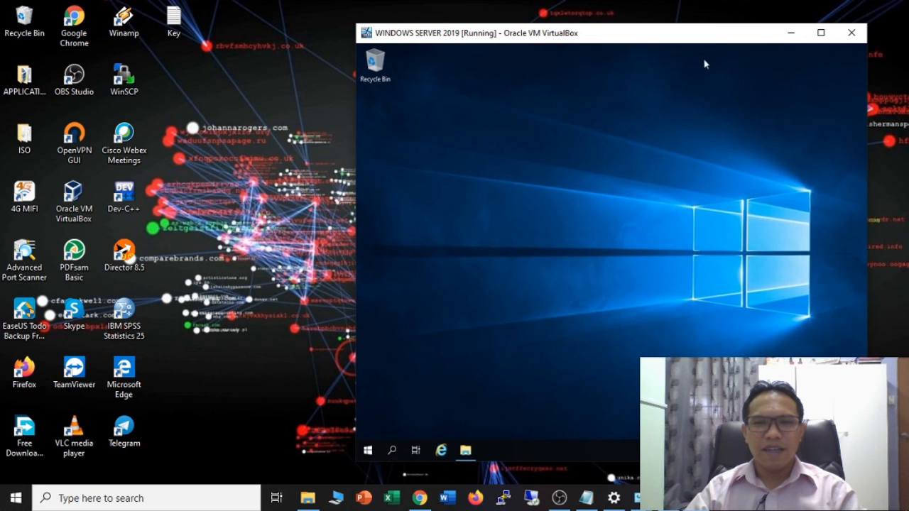
{"action": "left_click_drag", "start_coordinate": [708, 35], "coordinate": [663, 17]}
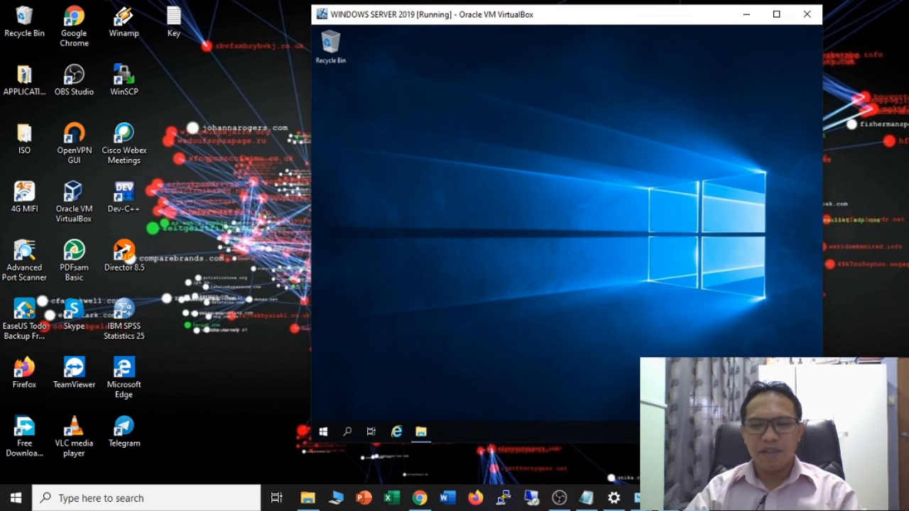
{"action": "left_click_drag", "start_coordinate": [822, 443], "coordinate": [893, 453]}
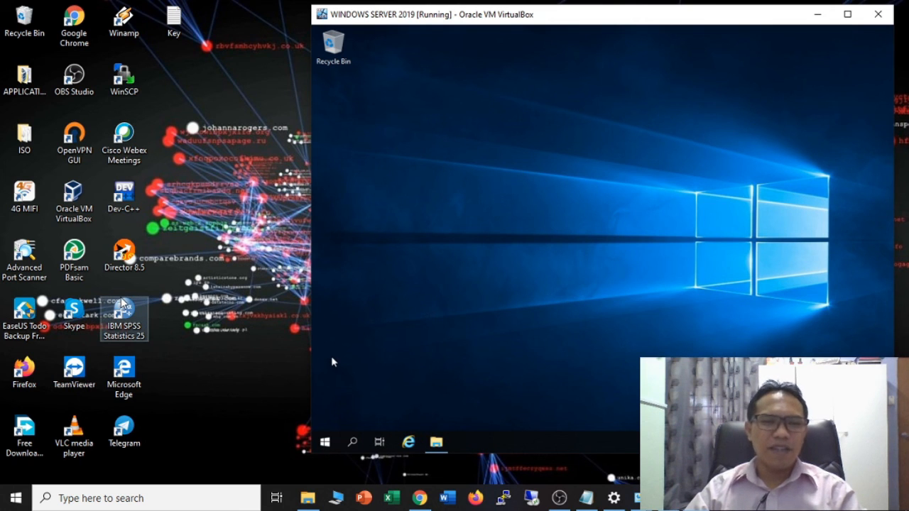
- Launch Server Manager from Start, tick 'Don't show this message again' and close the Admin Center popup
{"action": "left_click", "coordinate": [436, 441]}
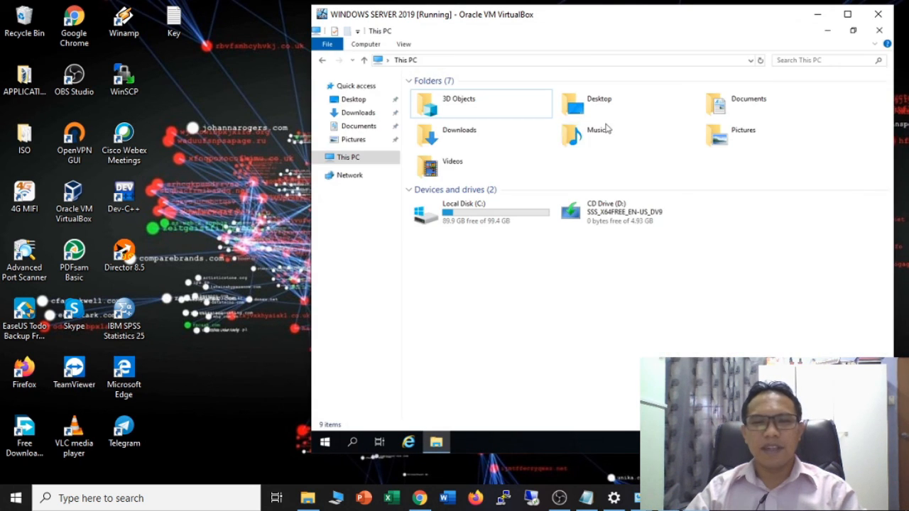
{"action": "left_click", "coordinate": [879, 30]}
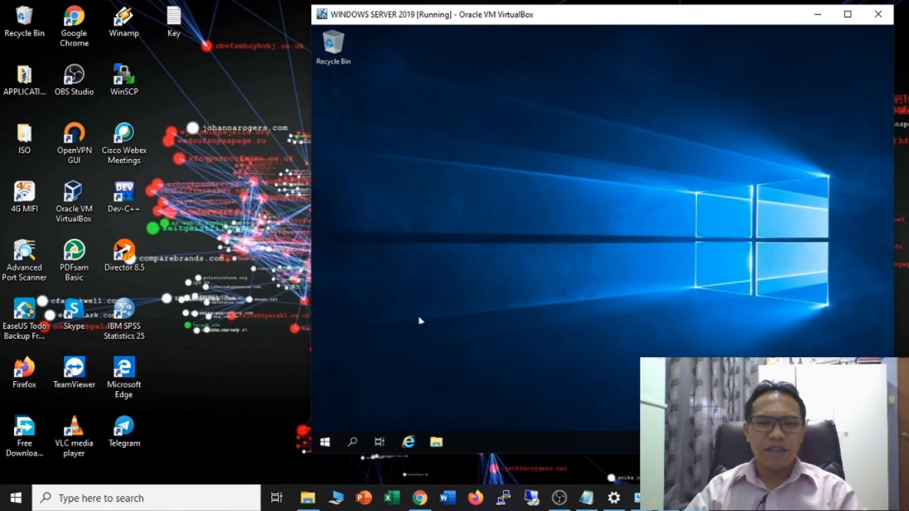
{"action": "left_click", "coordinate": [325, 441]}
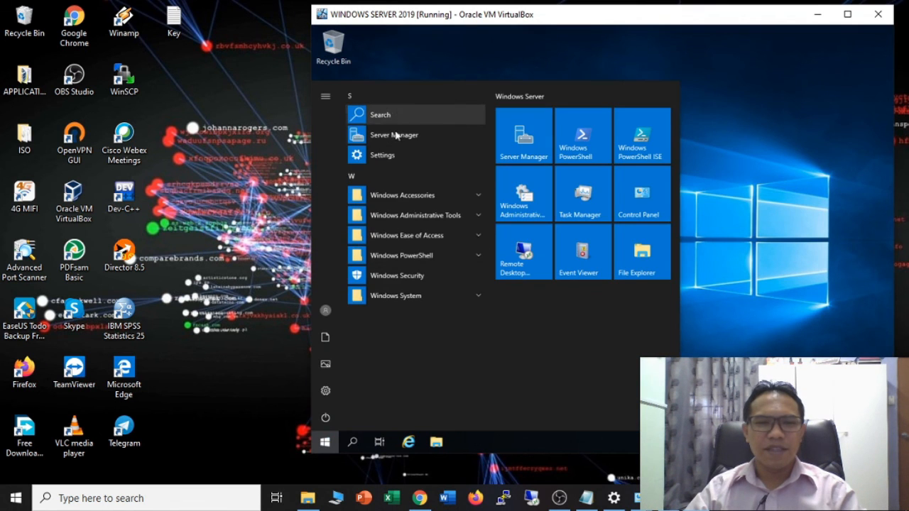
{"action": "left_click", "coordinate": [395, 135]}
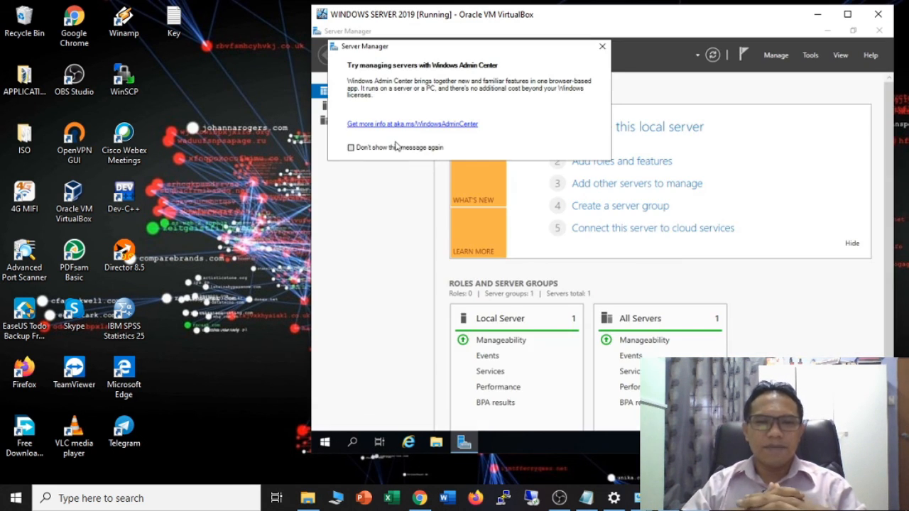
{"action": "left_click", "coordinate": [396, 147]}
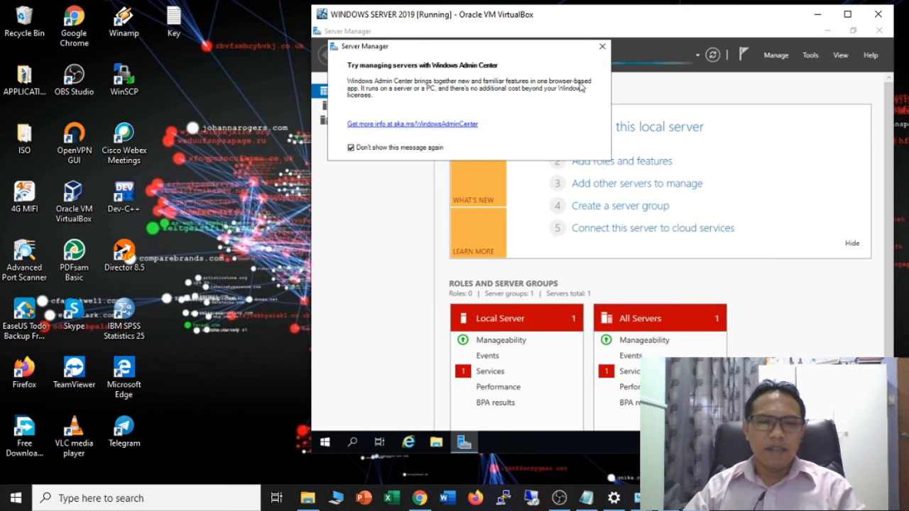
{"action": "left_click", "coordinate": [602, 46]}
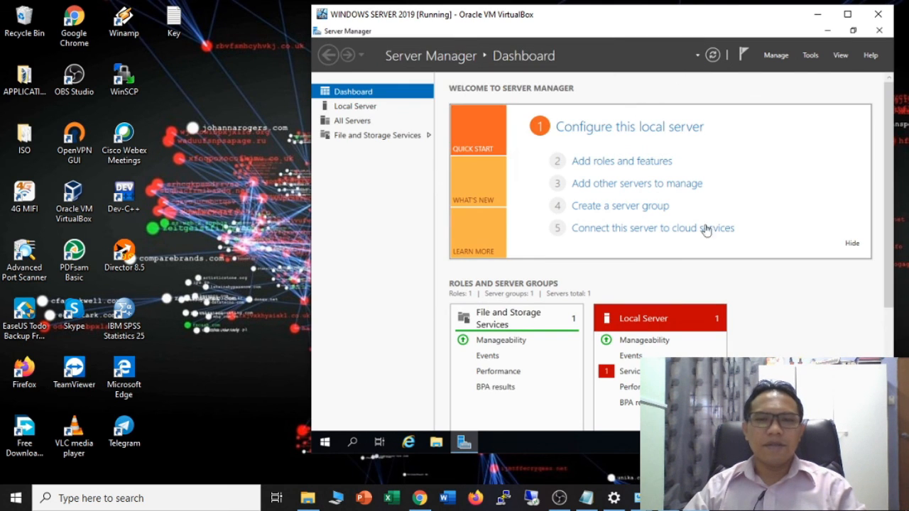